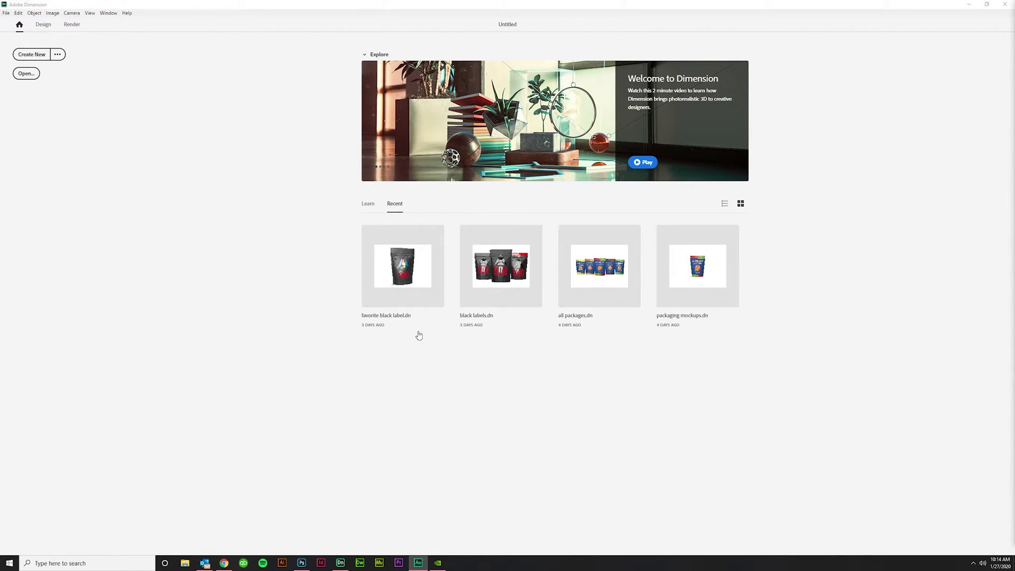
# Create a new scene and add the Beverage Can with Condensation model from Starter Assets.
pyautogui.click(26, 58)
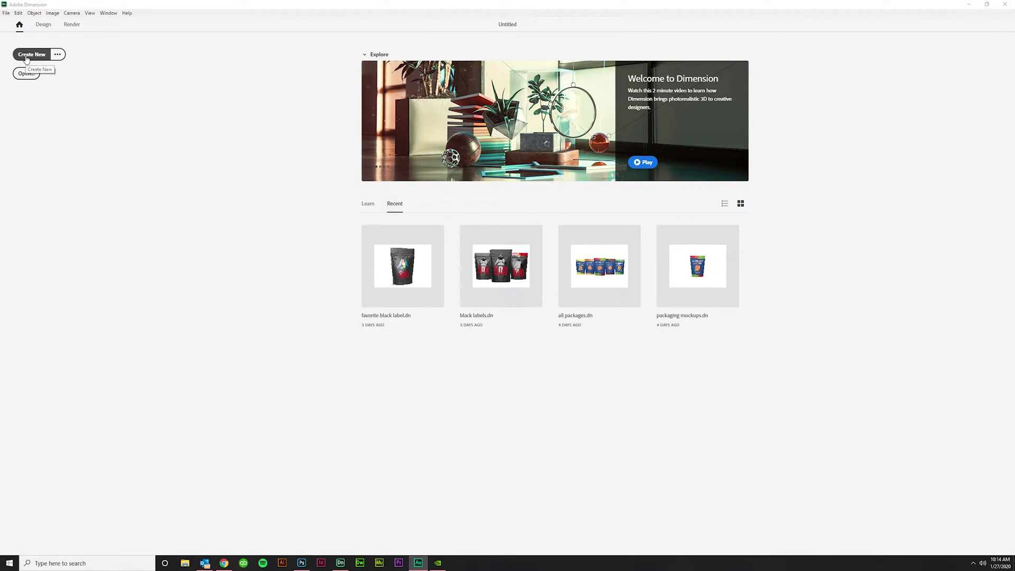
pyautogui.click(26, 59)
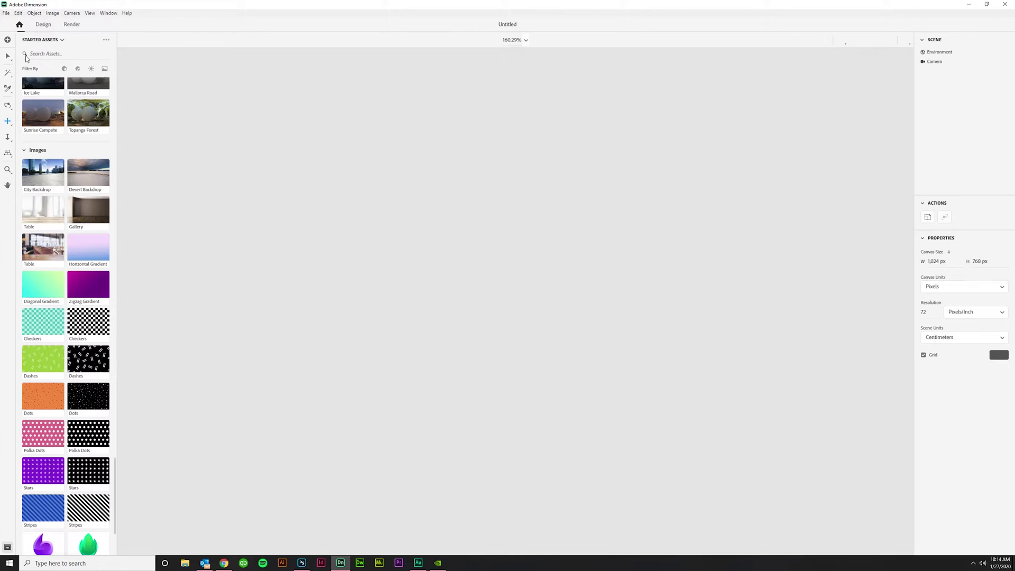
pyautogui.scroll(15, 94, 167)
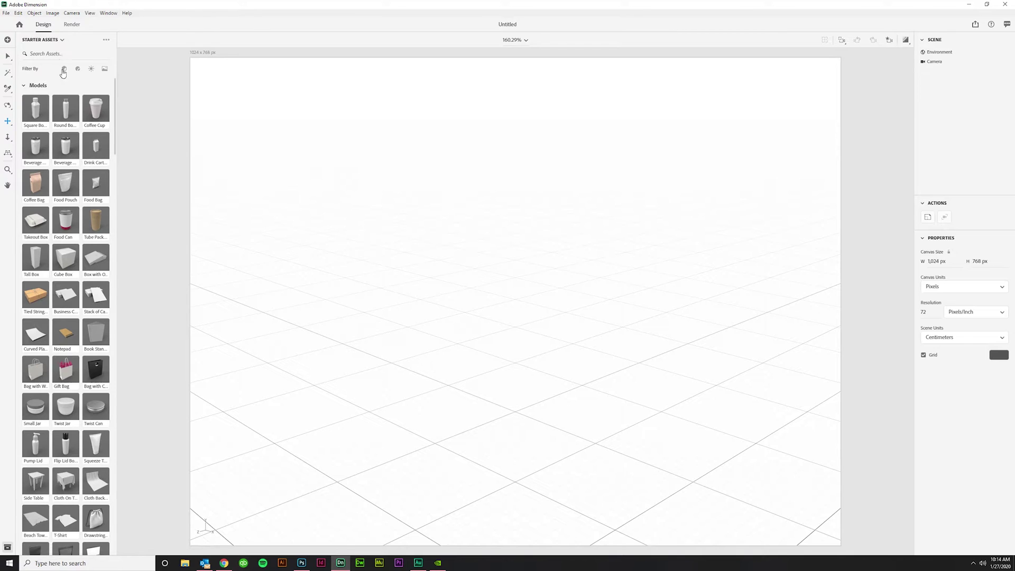
pyautogui.scroll(-1, 57, 146)
pyautogui.scroll(-20, 58, 147)
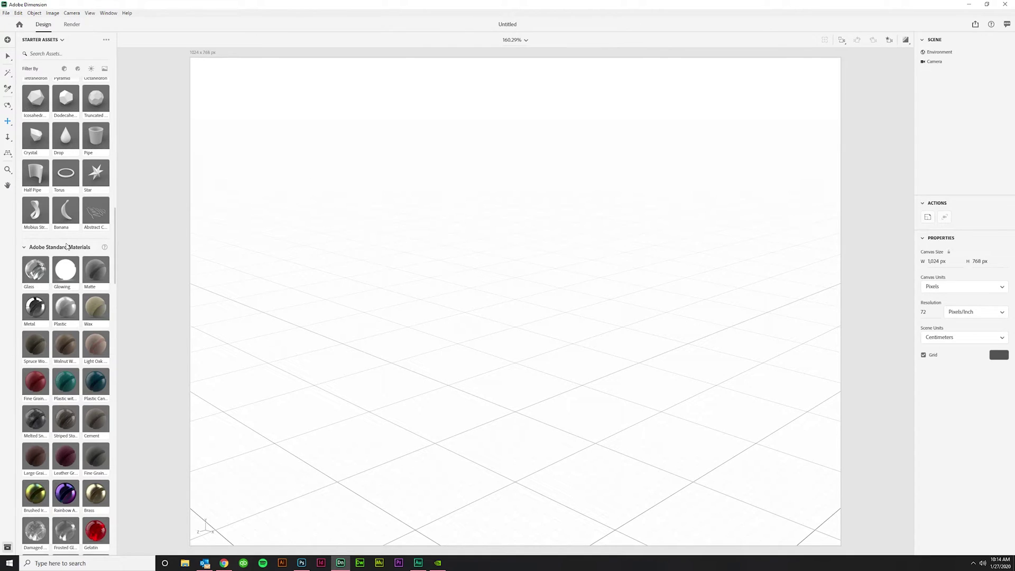
pyautogui.scroll(-20, 66, 253)
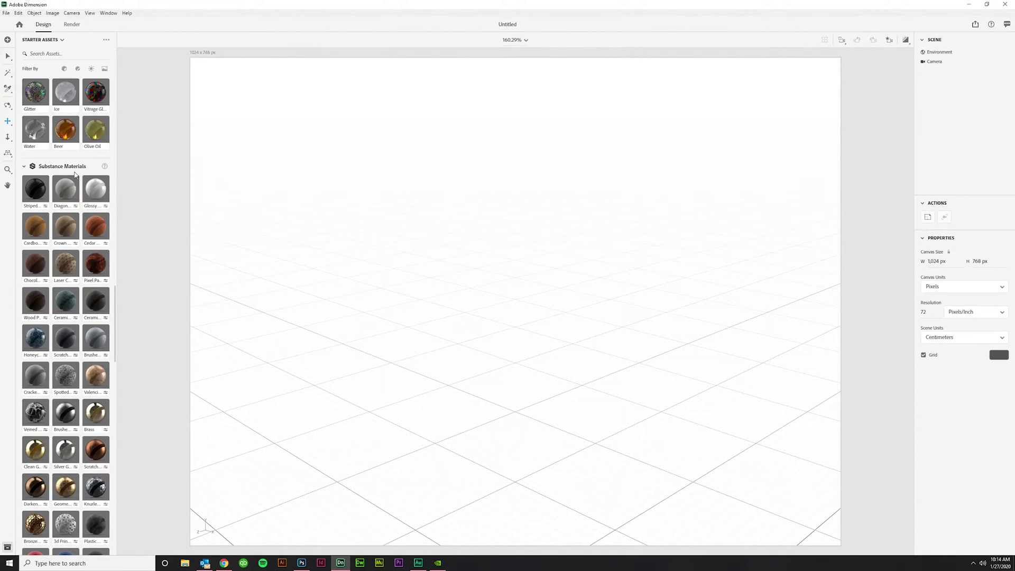
pyautogui.scroll(-10, 68, 284)
pyautogui.scroll(-7, 67, 284)
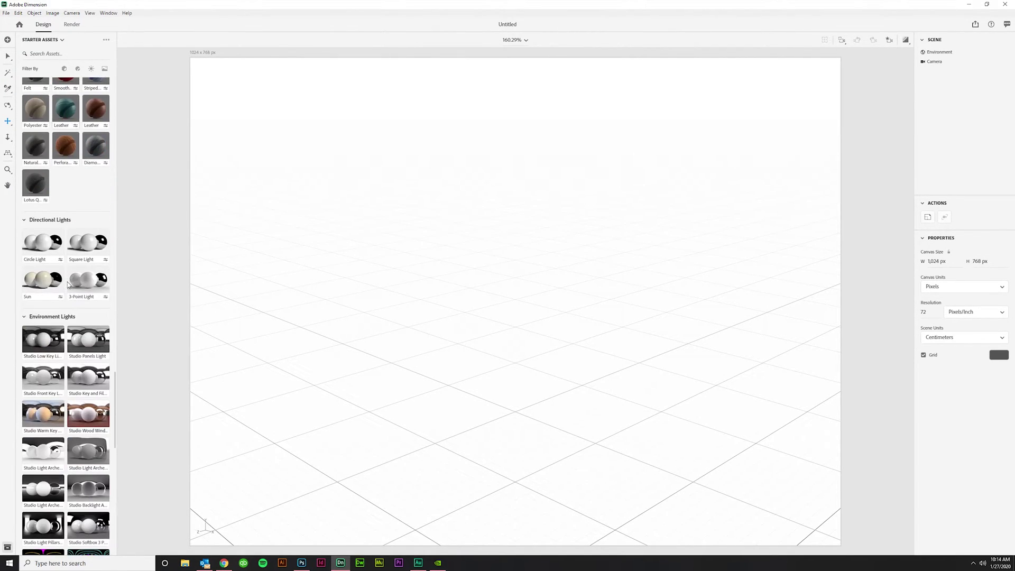
pyautogui.scroll(-14, 44, 318)
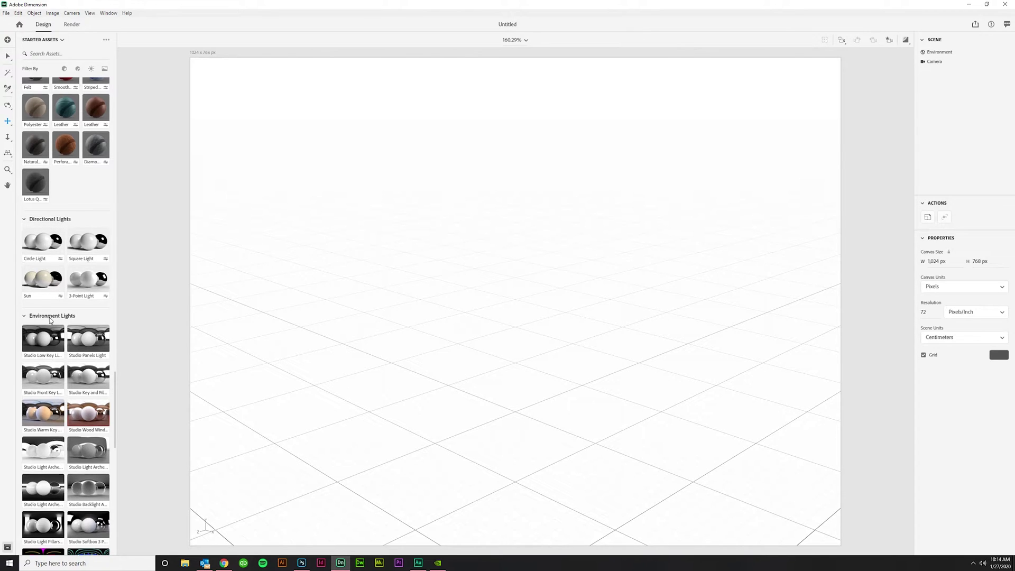
pyautogui.scroll(-7, 56, 294)
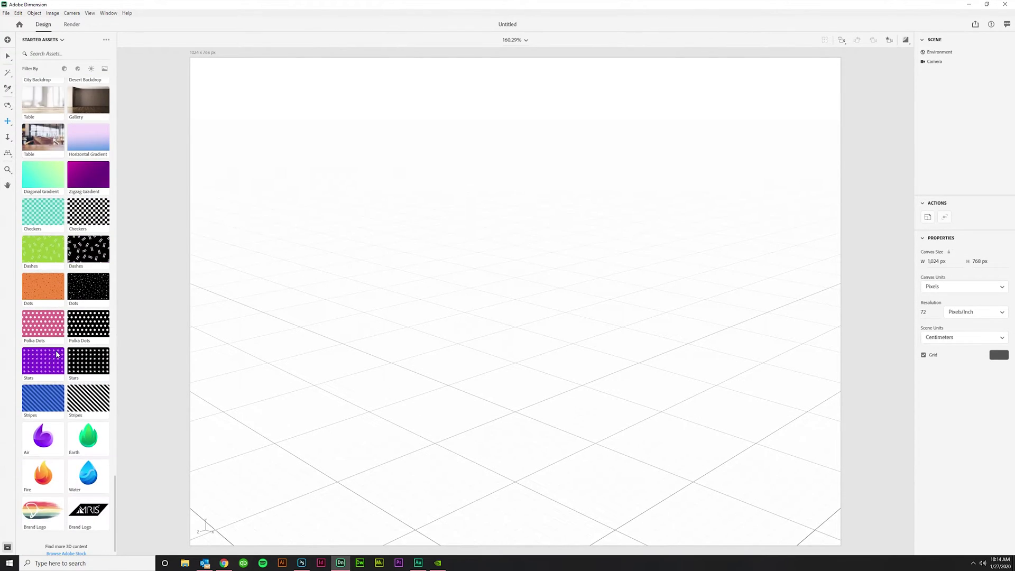
pyautogui.scroll(20, 63, 455)
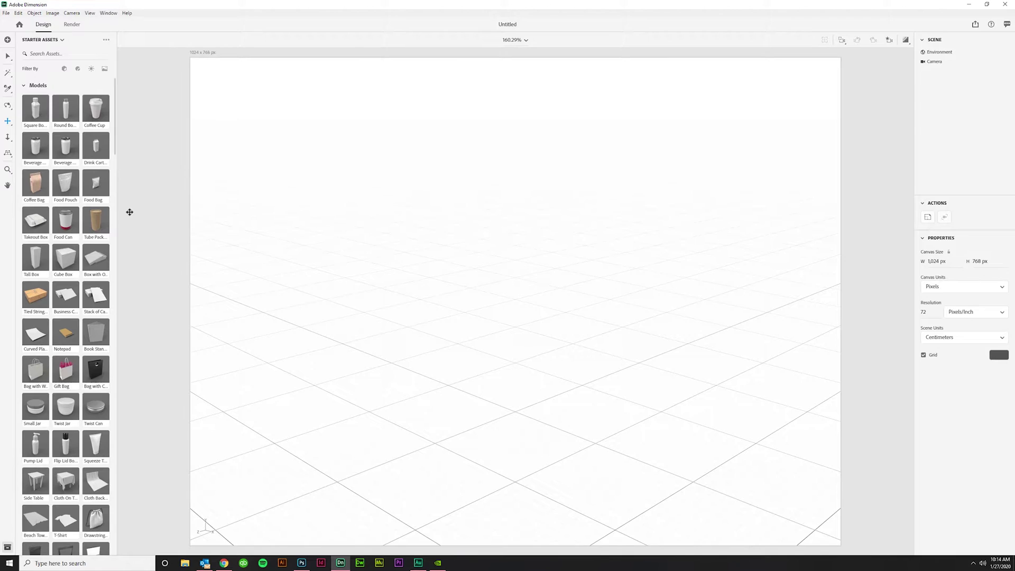
pyautogui.click(37, 150)
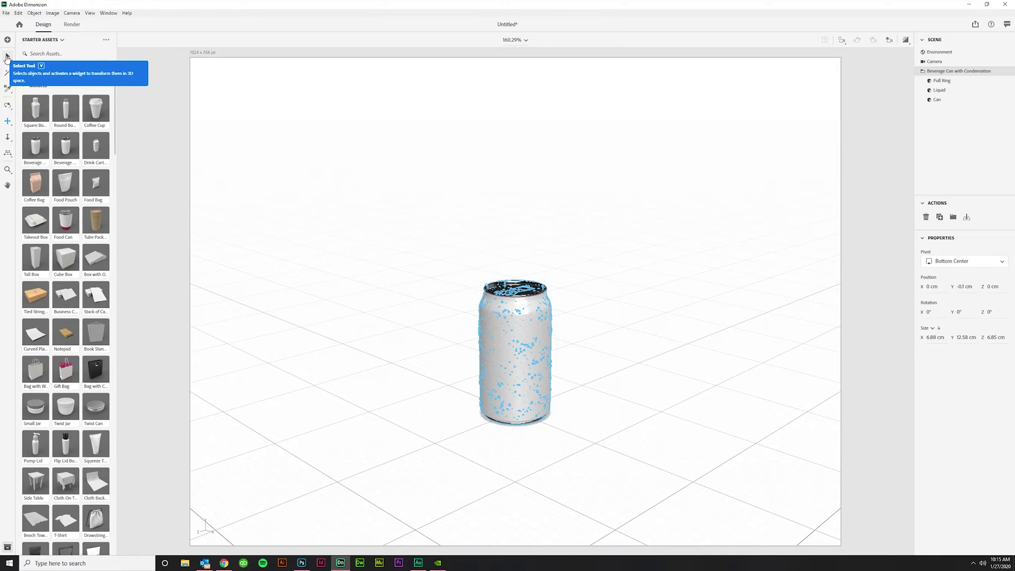
# Tip and lift the can with the Select Tool gizmo, then reset it upright on the ground.
pyautogui.click(6, 56)
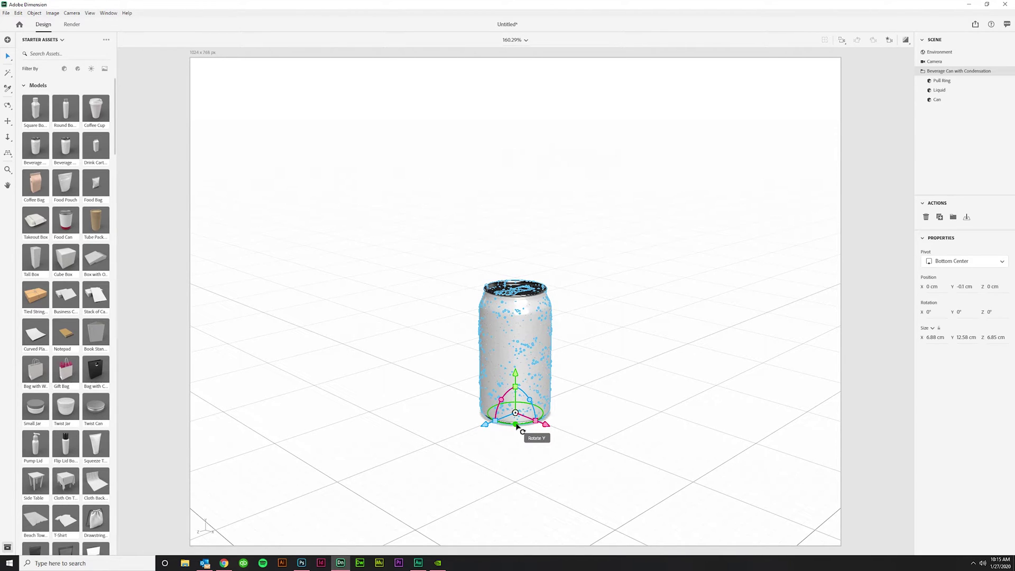
pyautogui.moveTo(530, 403); pyautogui.dragTo(550, 439)
pyautogui.moveTo(518, 382); pyautogui.dragTo(529, 331)
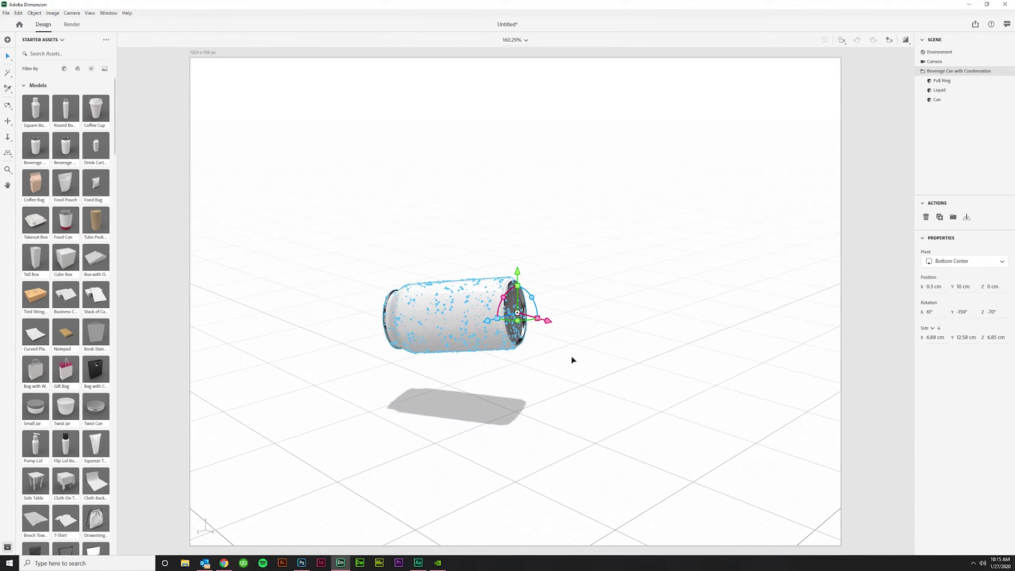
pyautogui.hotkey('ctrl', 'shift', 'r')
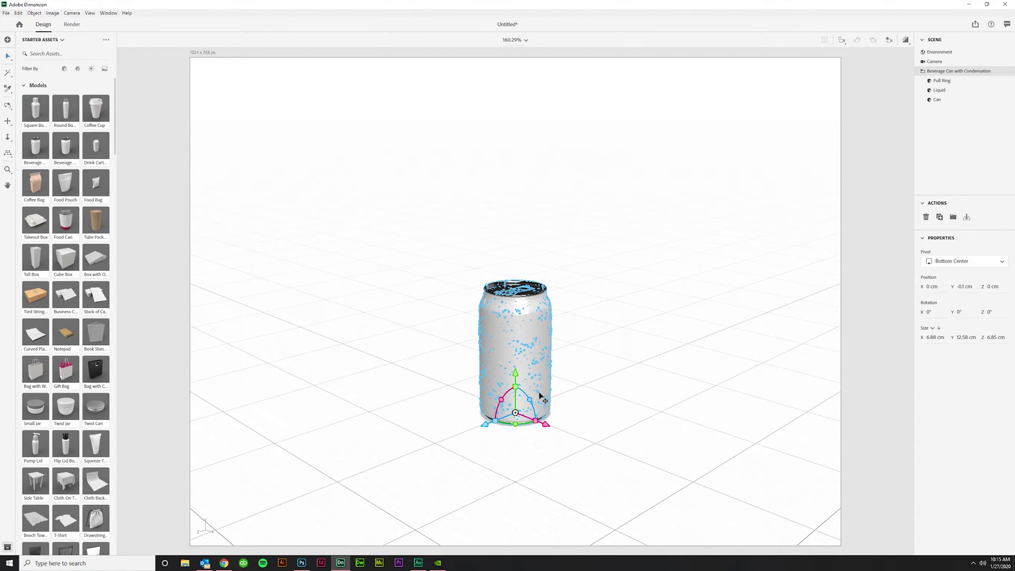
# Orbit the camera around the can, settling on an eye-level view.
pyautogui.click(8, 105)
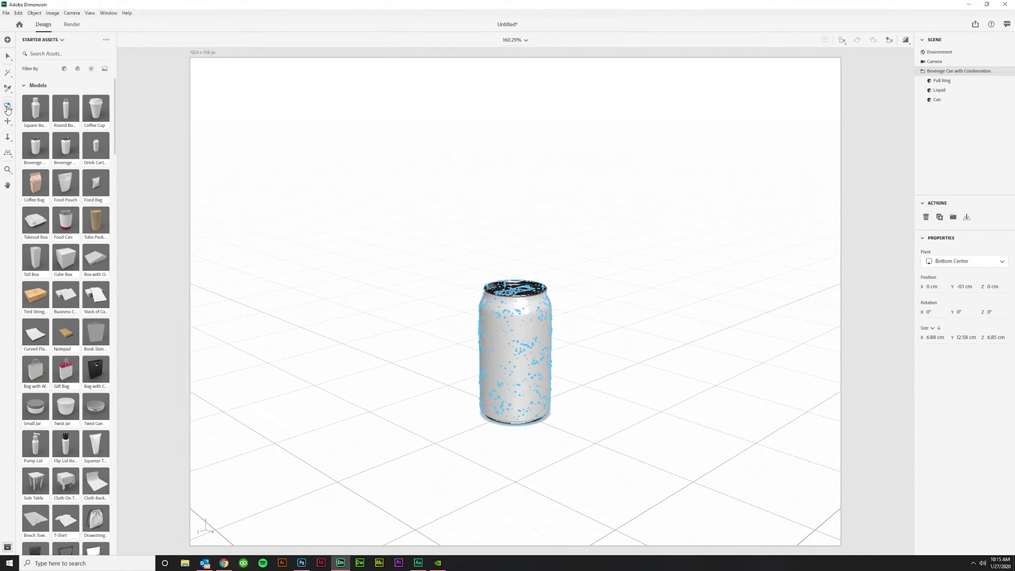
pyautogui.moveTo(528, 474); pyautogui.dragTo(512, 437)
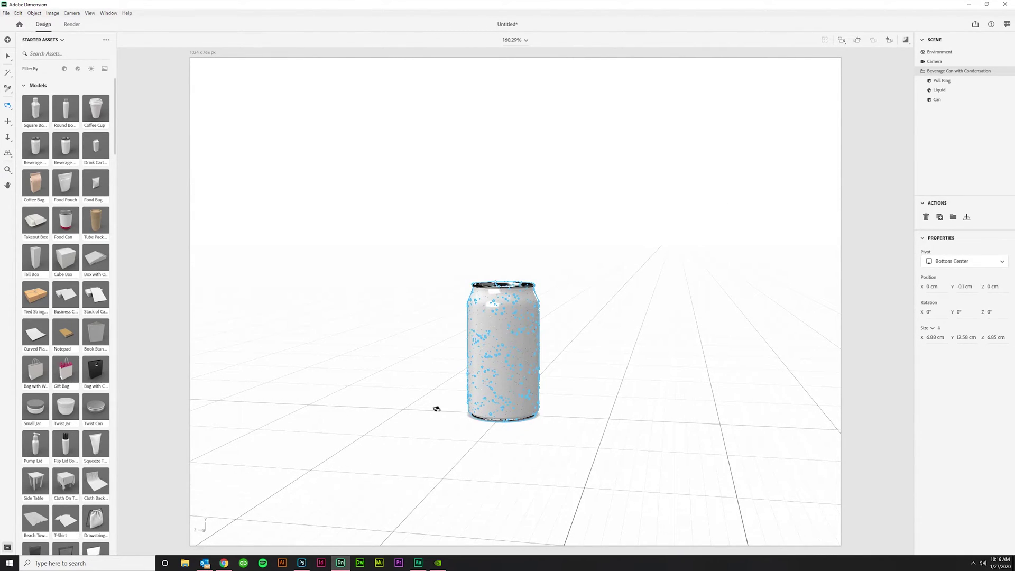
pyautogui.moveTo(340, 386); pyautogui.dragTo(620, 415)
pyautogui.moveTo(534, 389); pyautogui.dragTo(483, 458)
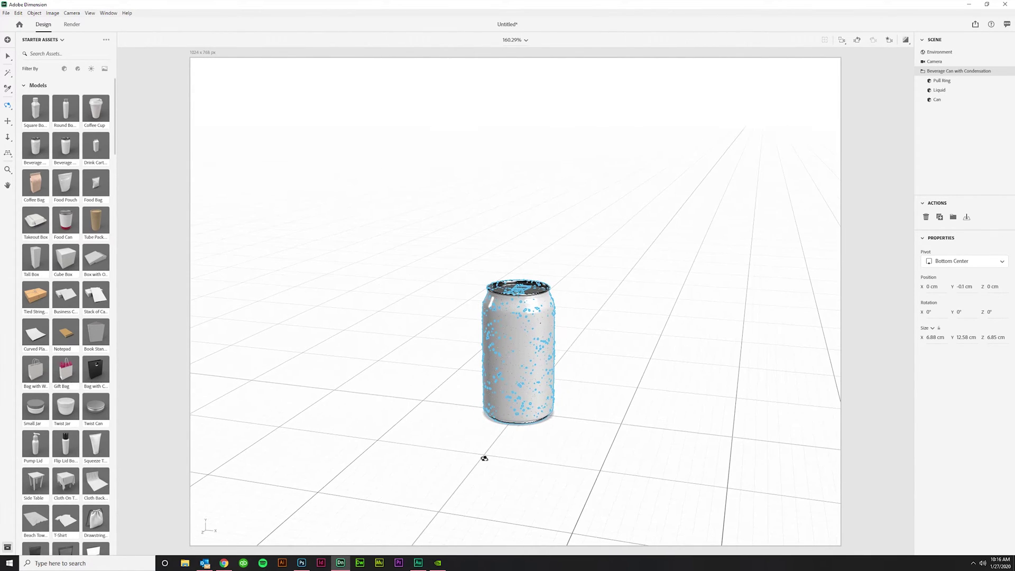
# Pan to centre the can, then dolly in close so it fills the canvas.
pyautogui.click(8, 123)
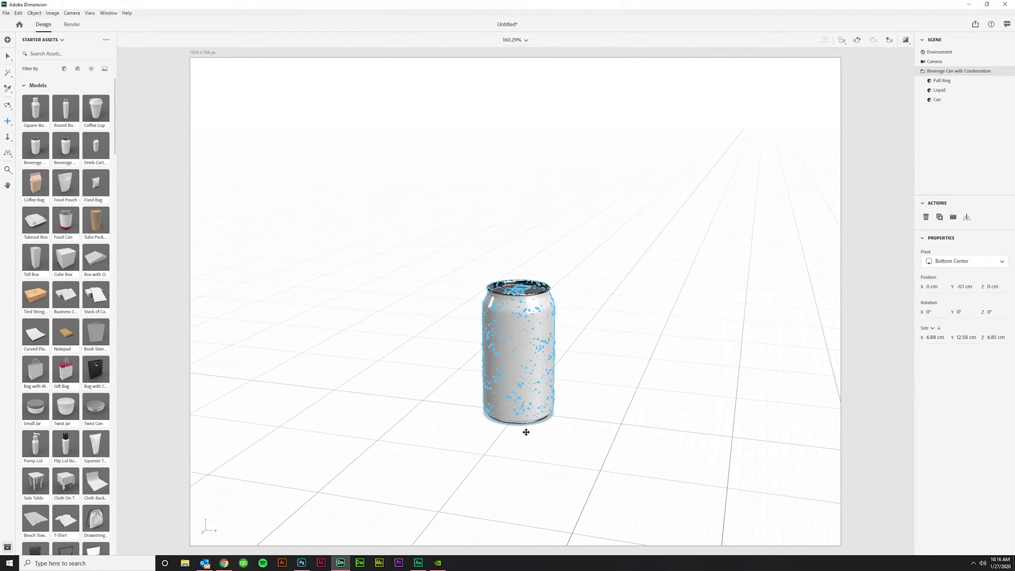
pyautogui.moveTo(526, 430); pyautogui.dragTo(576, 392)
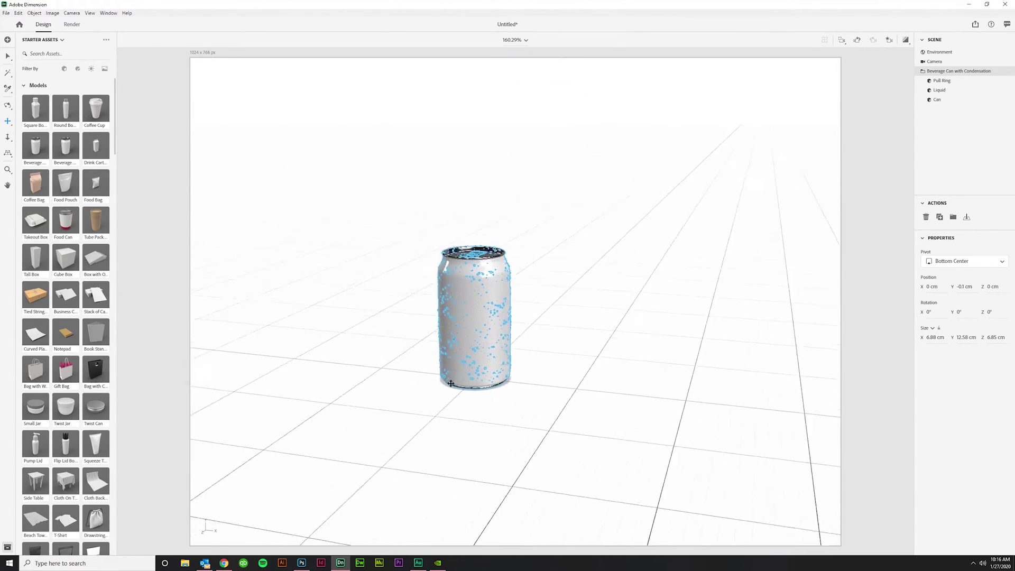
pyautogui.moveTo(450, 384); pyautogui.dragTo(546, 397, button='middle')
pyautogui.moveTo(561, 189); pyautogui.dragTo(571, 244, button='middle')
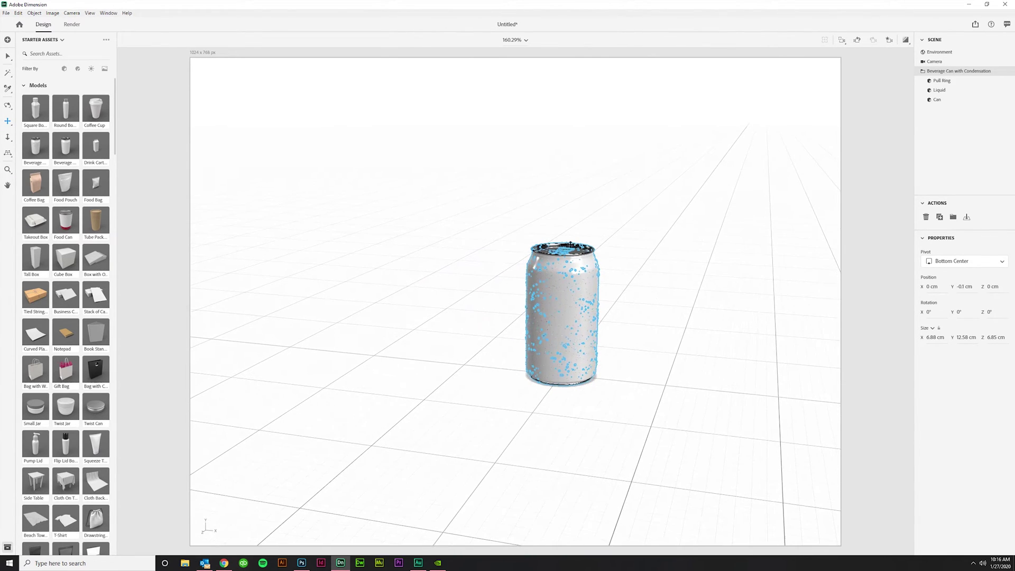
pyautogui.moveTo(574, 299); pyautogui.dragTo(561, 337, button='middle')
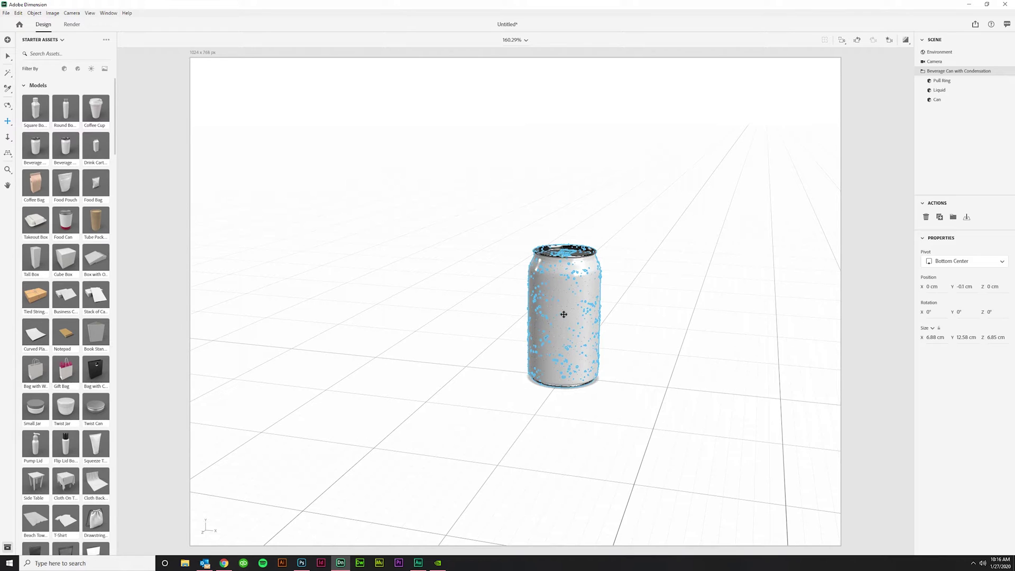
pyautogui.moveTo(773, 316); pyautogui.dragTo(218, 257, button='middle')
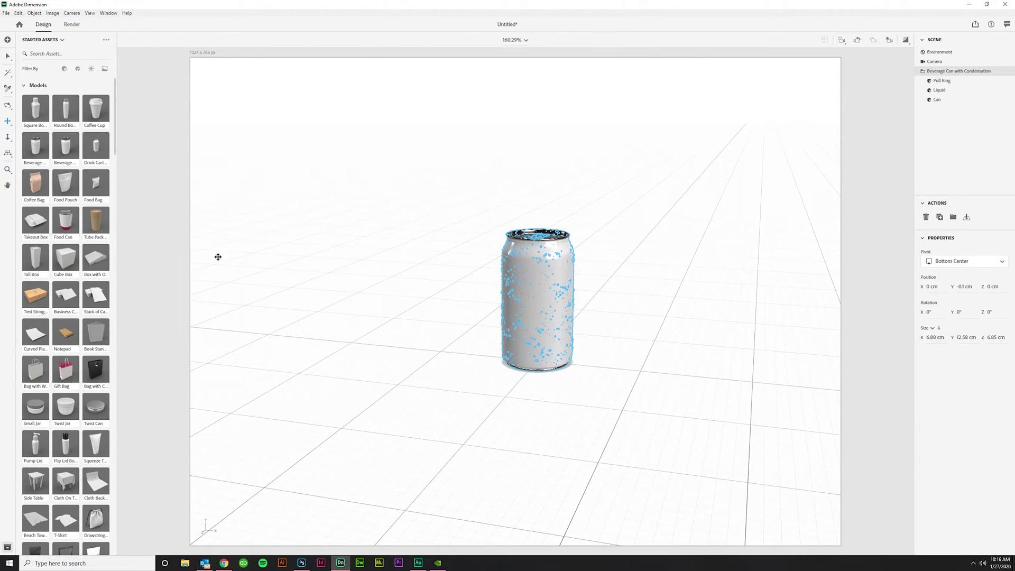
pyautogui.click(7, 139)
pyautogui.moveTo(601, 375); pyautogui.dragTo(680, 284)
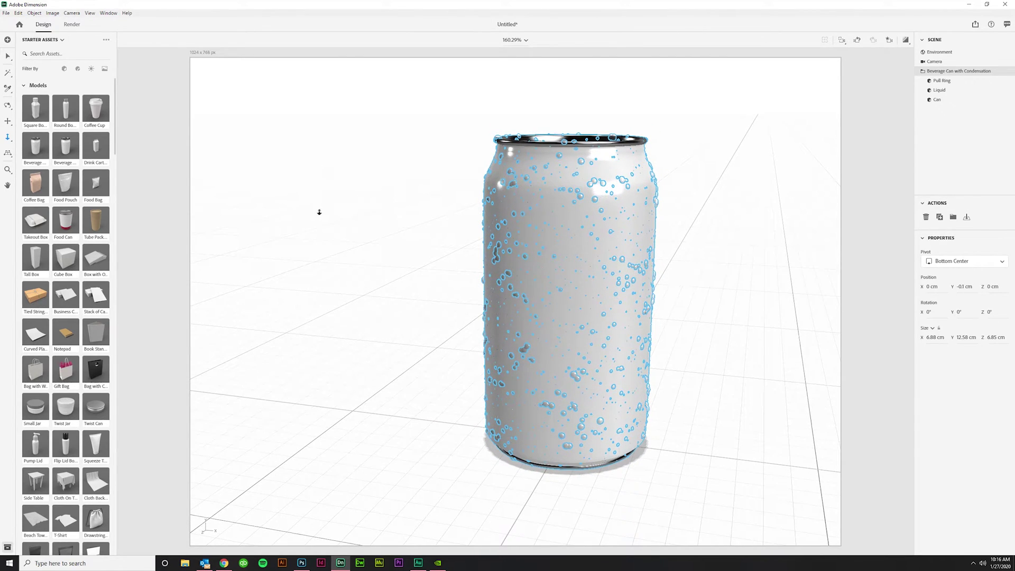
pyautogui.click(7, 122)
# Drill into the Can part to list Pull Ring Material and Can Material.
pyautogui.moveTo(556, 290); pyautogui.dragTo(504, 278)
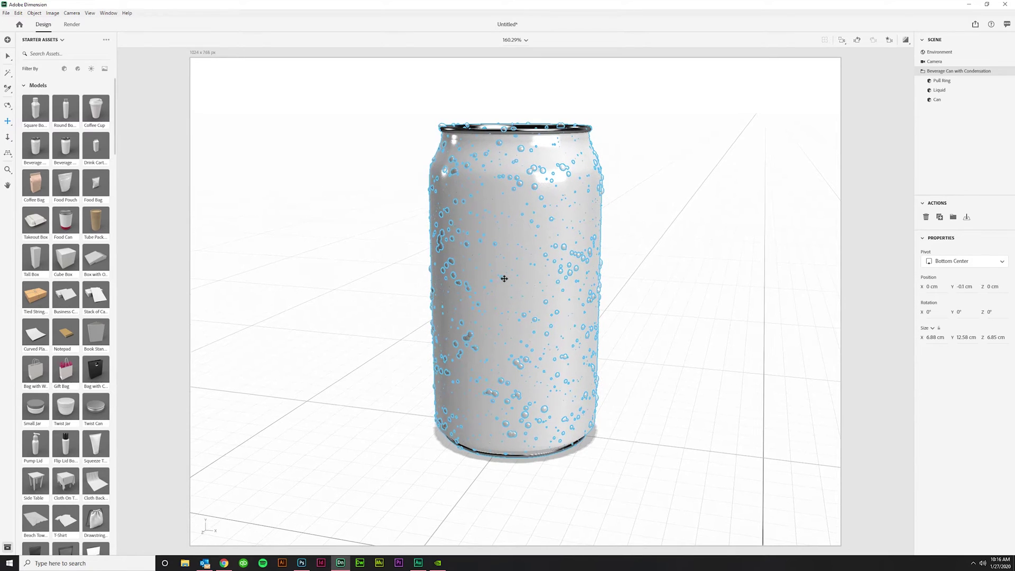
pyautogui.click(8, 106)
pyautogui.moveTo(531, 473); pyautogui.dragTo(591, 437)
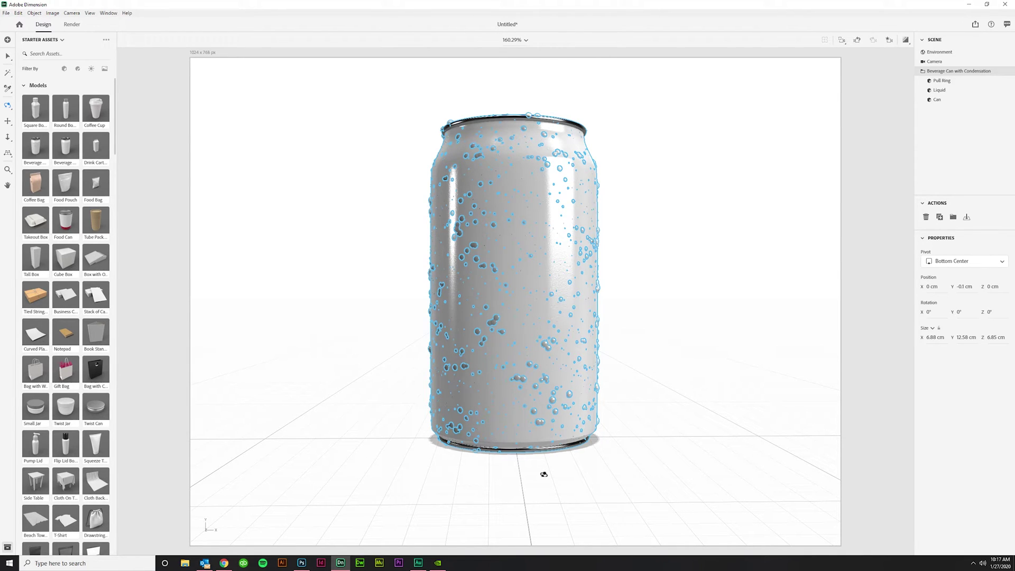
pyautogui.moveTo(530, 469); pyautogui.dragTo(528, 478)
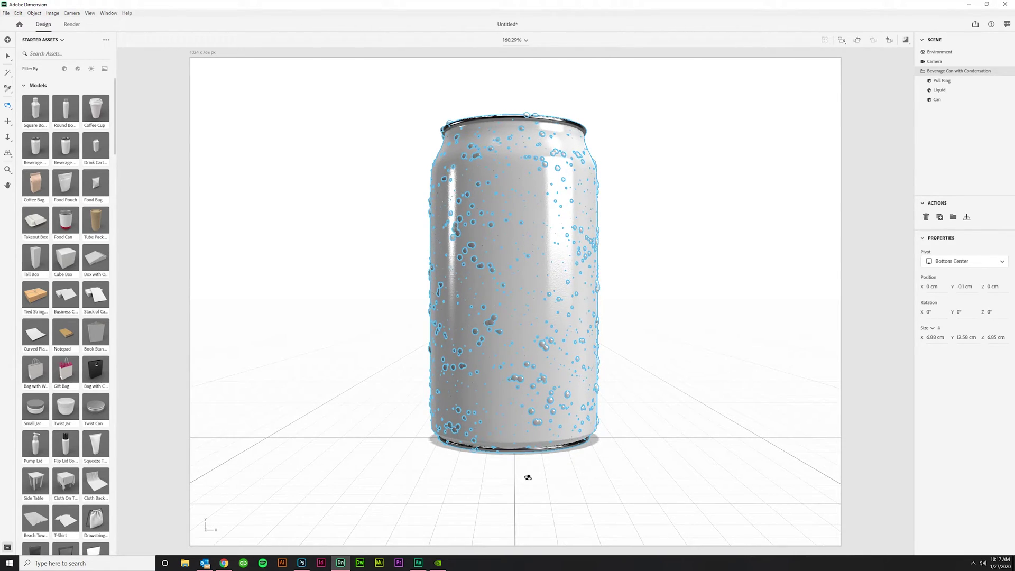
pyautogui.doubleClick(930, 105)
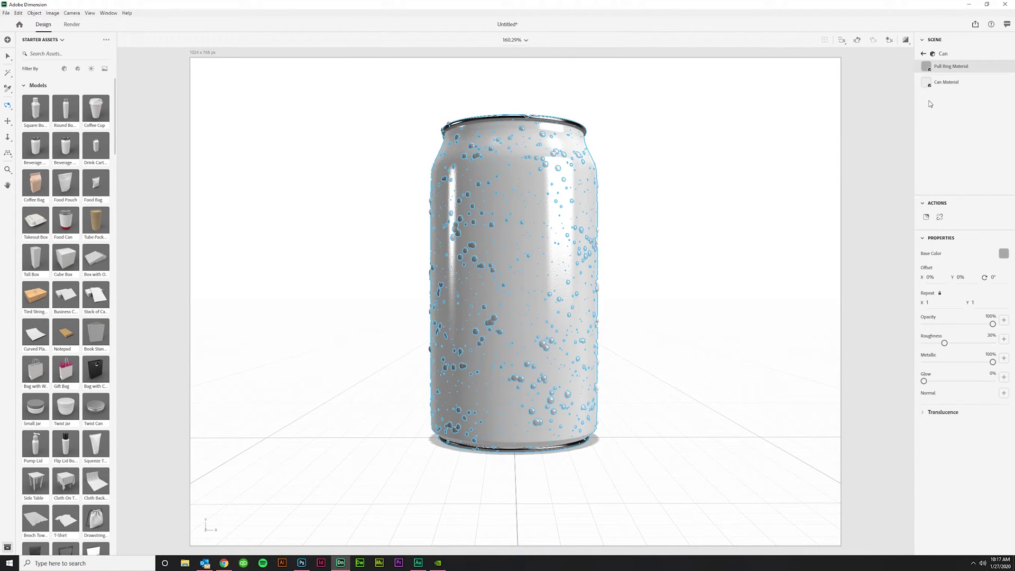
# Select Can Material to show its opacity, roughness, metallic and glow settings.
pyautogui.click(950, 83)
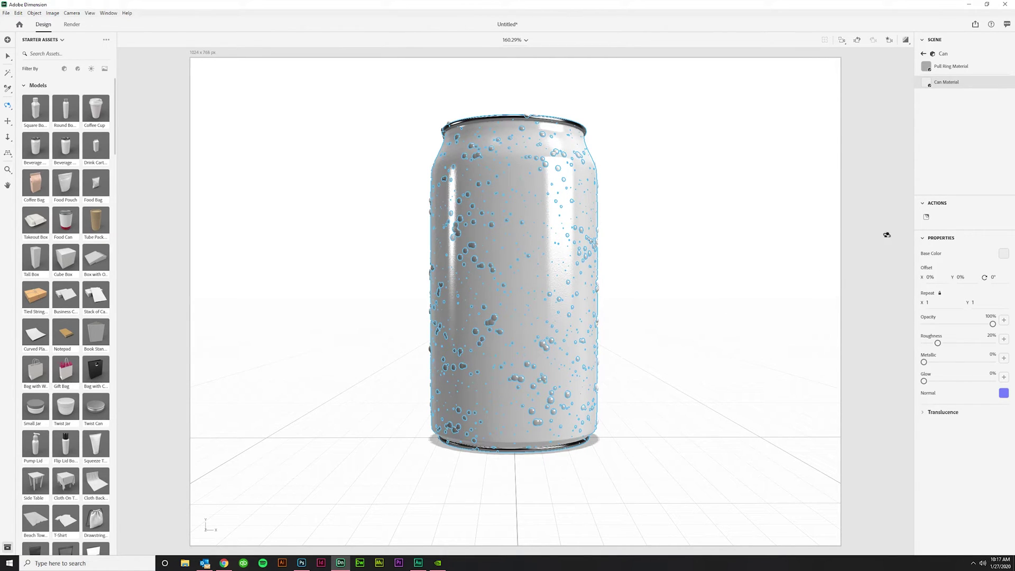
pyautogui.click(926, 218)
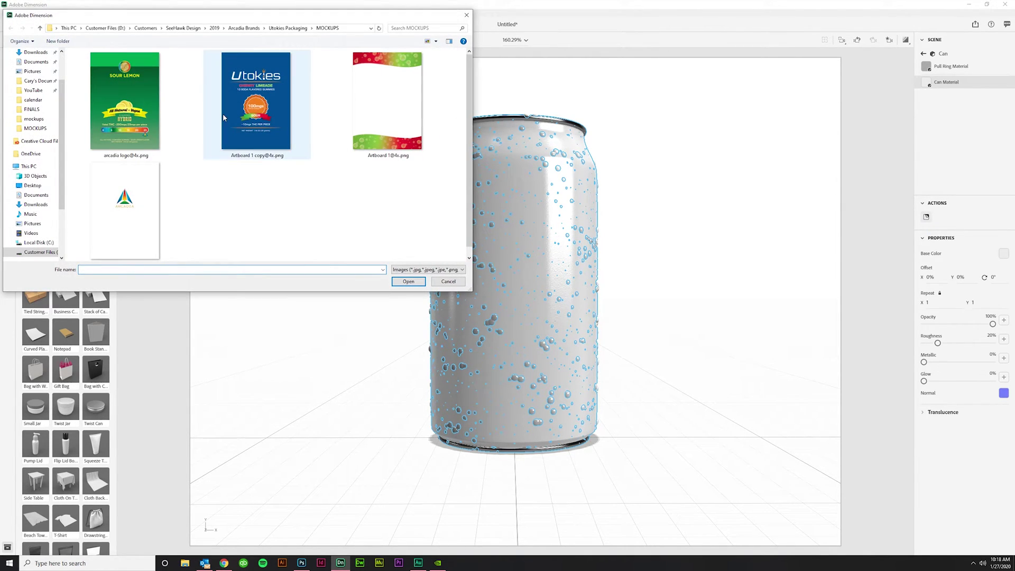
pyautogui.click(268, 125)
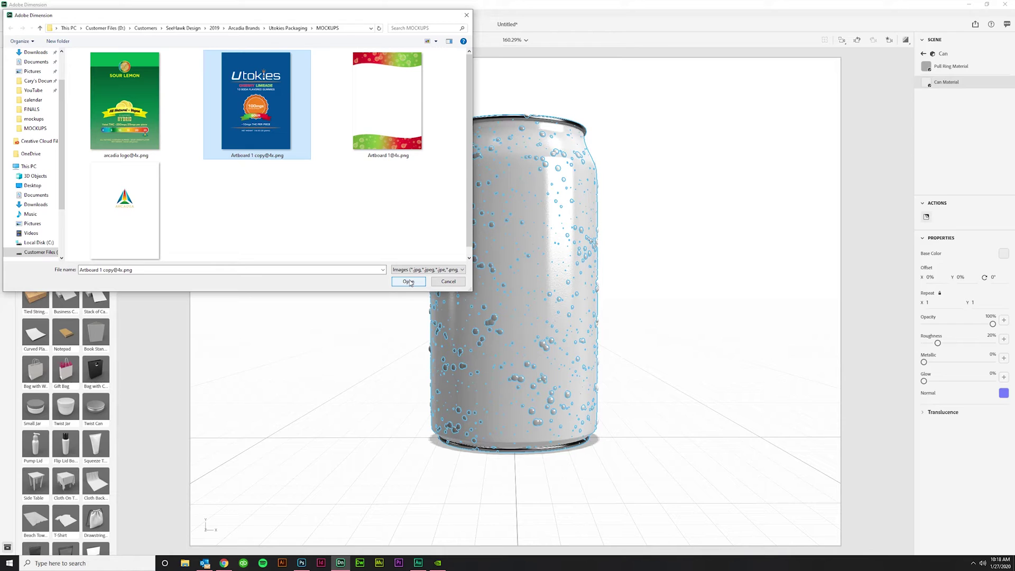
pyautogui.click(409, 281)
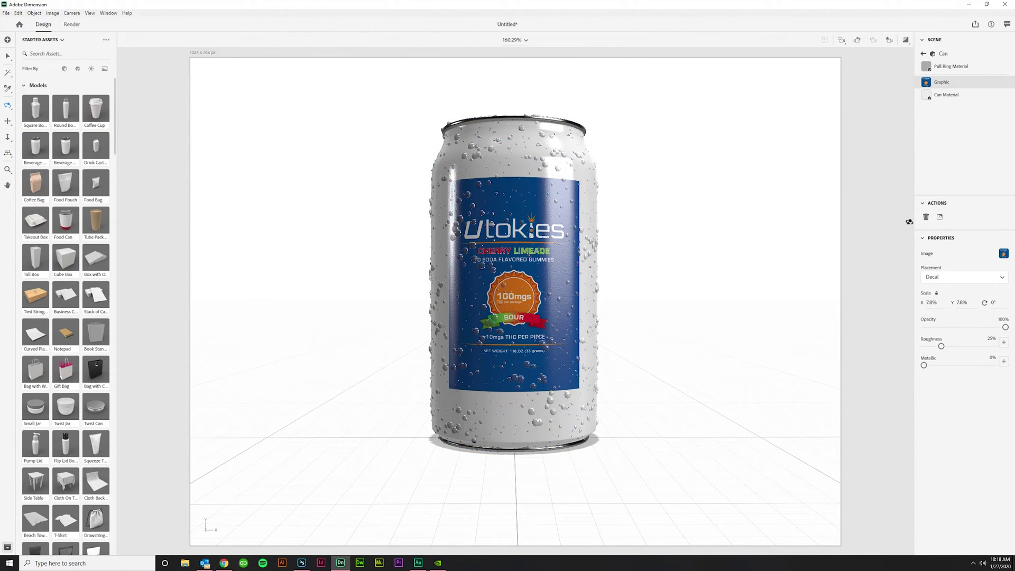
pyautogui.click(940, 217)
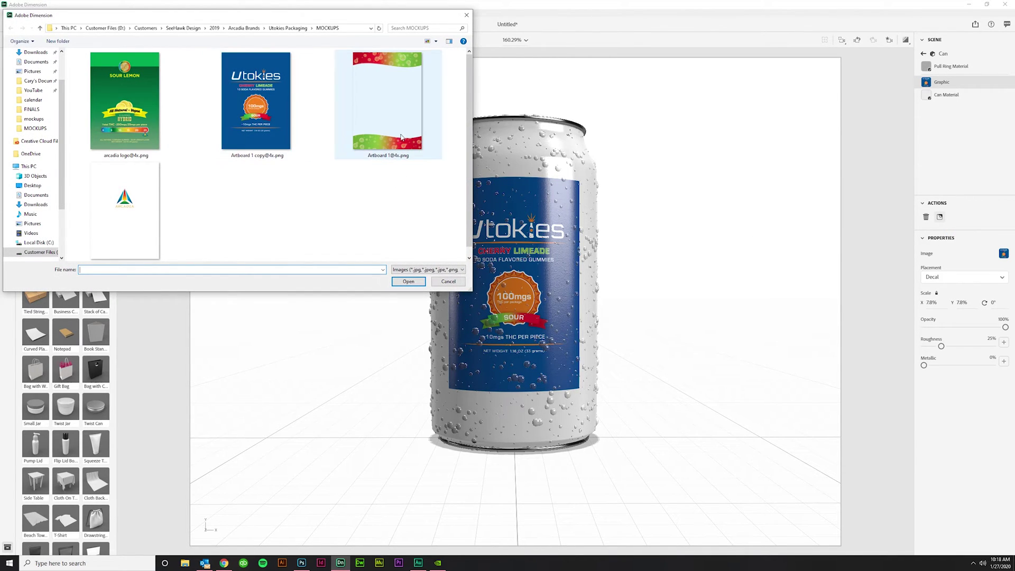
pyautogui.doubleClick(395, 134)
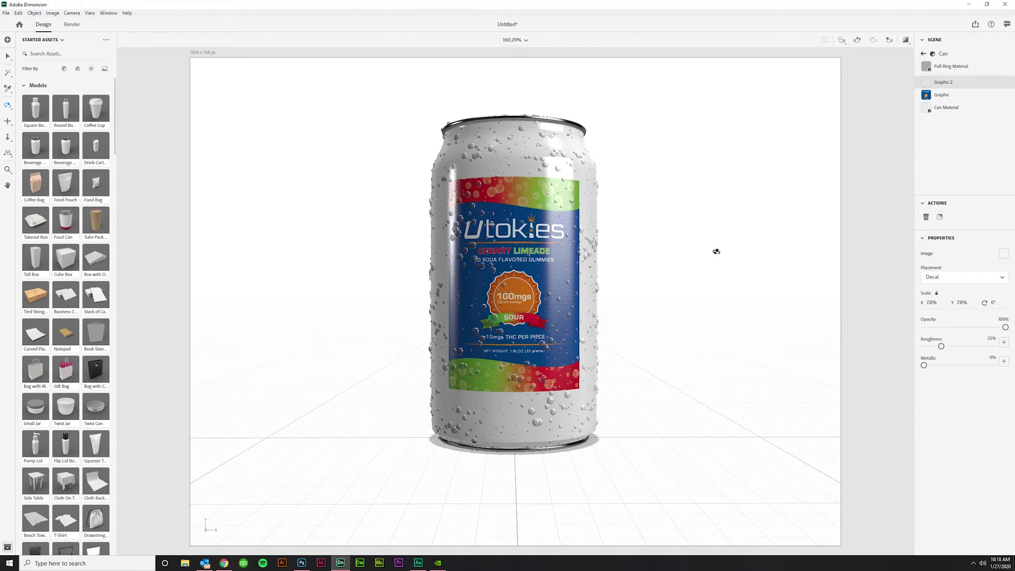
pyautogui.click(943, 97)
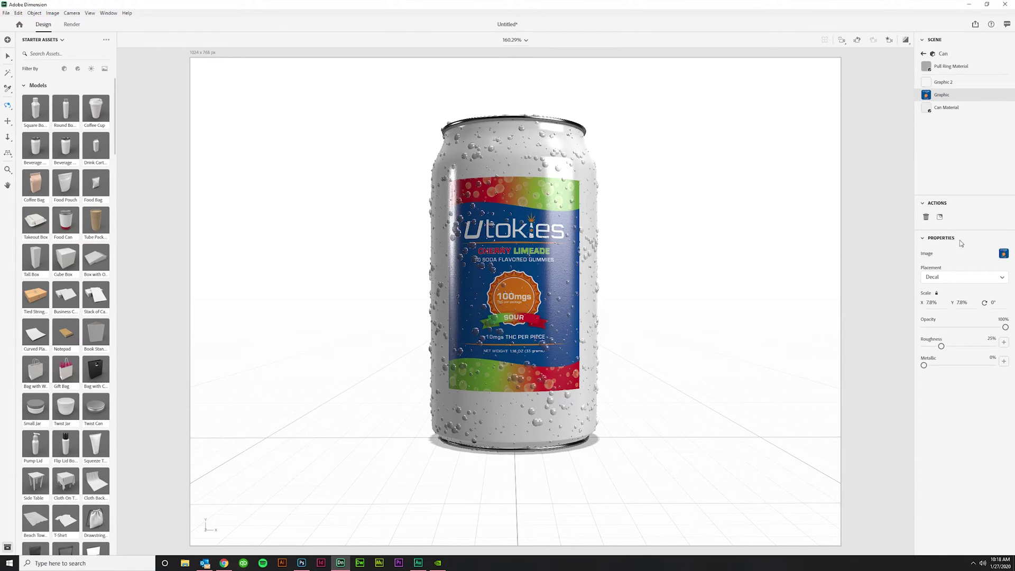
pyautogui.click(938, 301)
# Scale both the Utokies label and the gradient graphic to 12.8%.
pyautogui.press('Up')
pyautogui.press('Up')
pyautogui.press('Up')
pyautogui.press('Up')
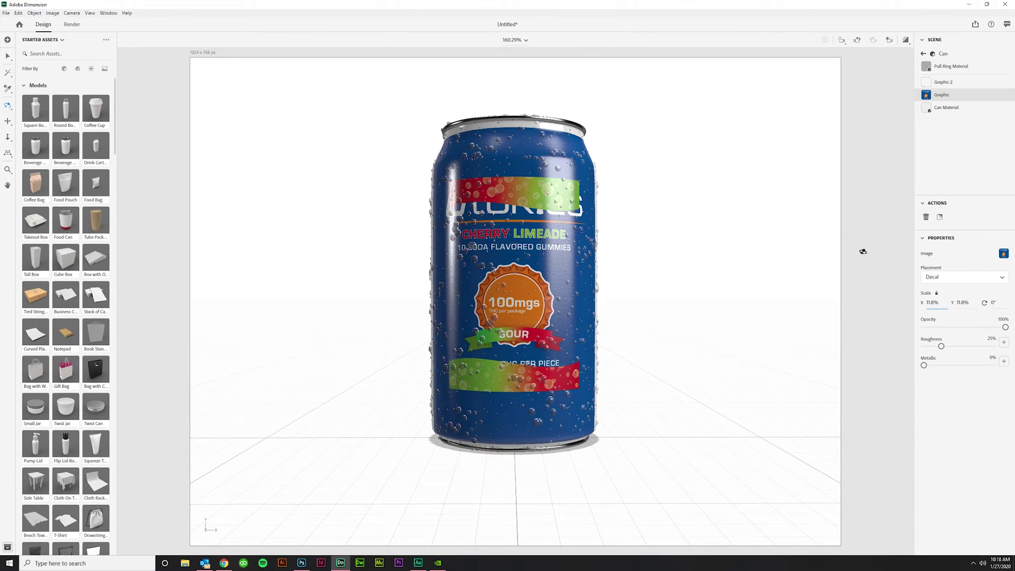
pyautogui.press('Up')
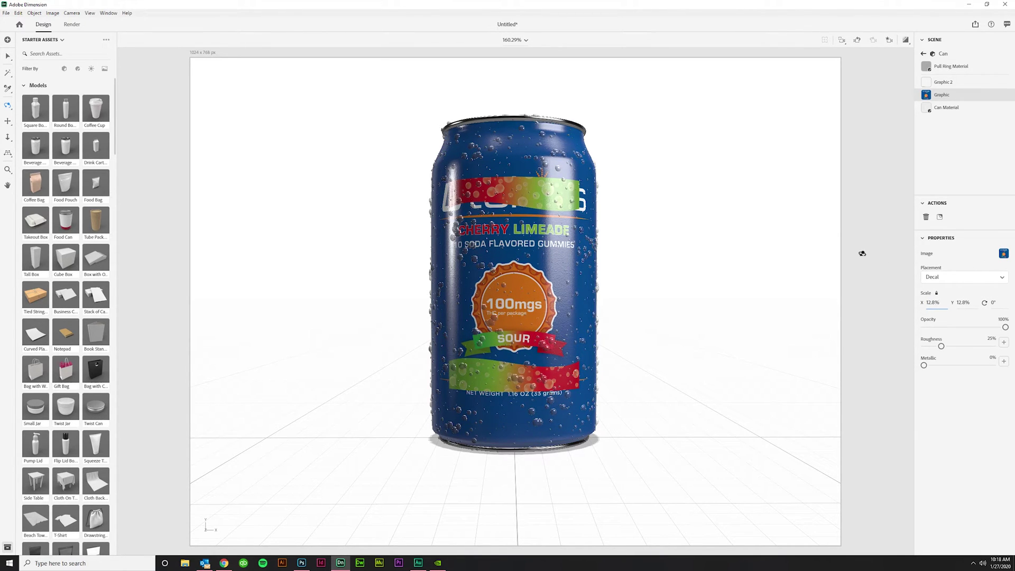
pyautogui.click(943, 82)
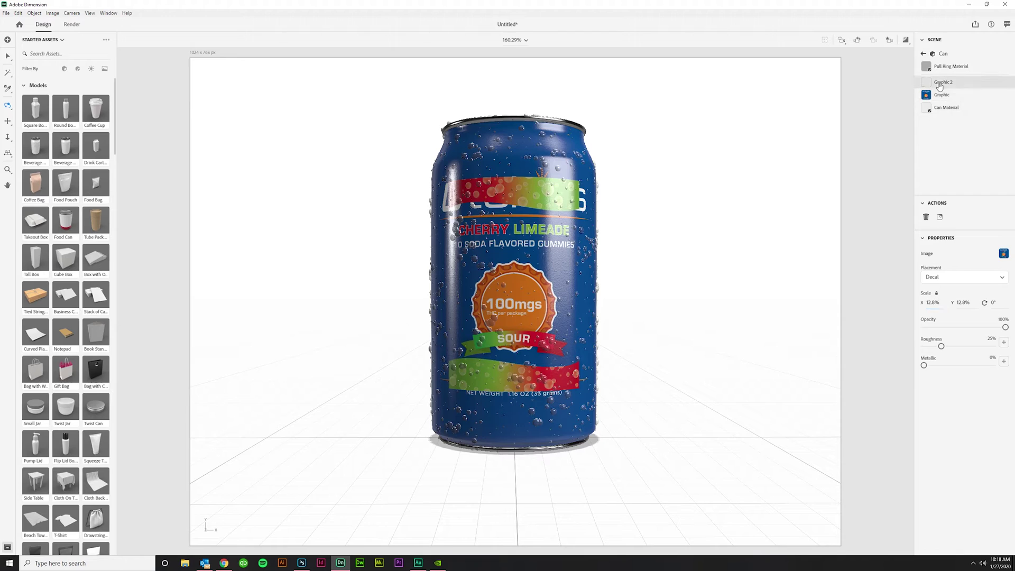
pyautogui.click(931, 302)
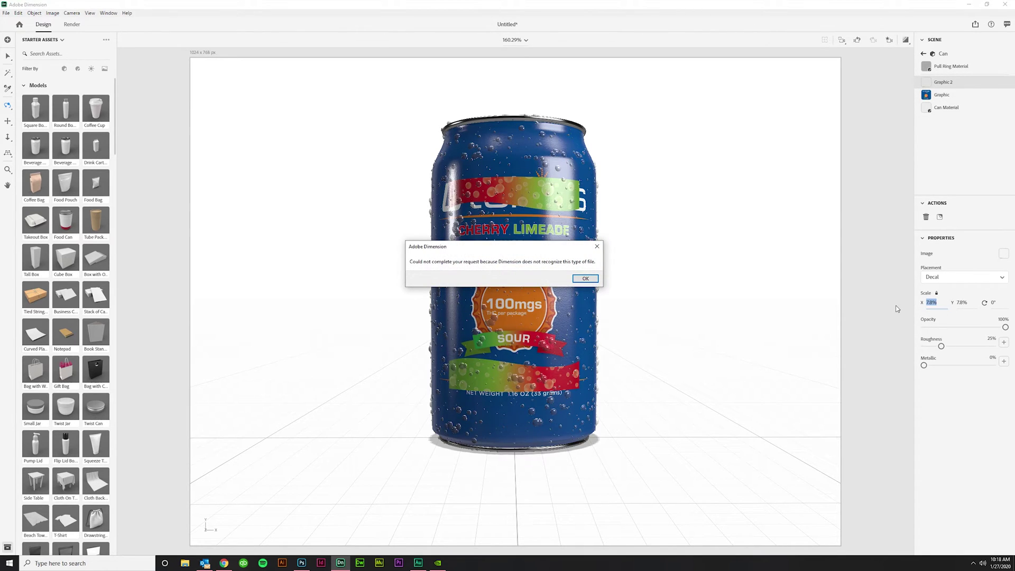
pyautogui.click(585, 278)
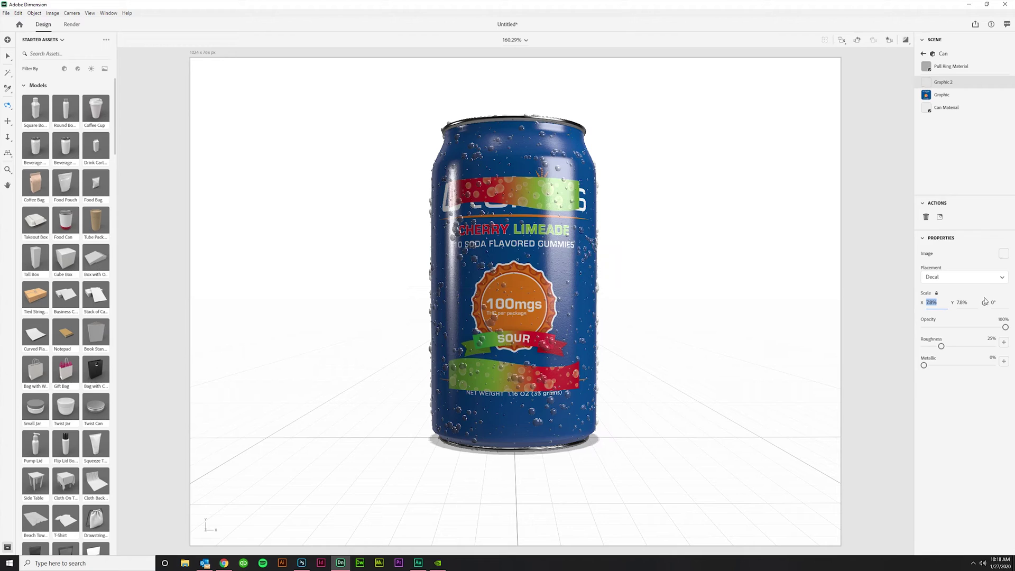
pyautogui.write('12')
pyautogui.press('Tab')
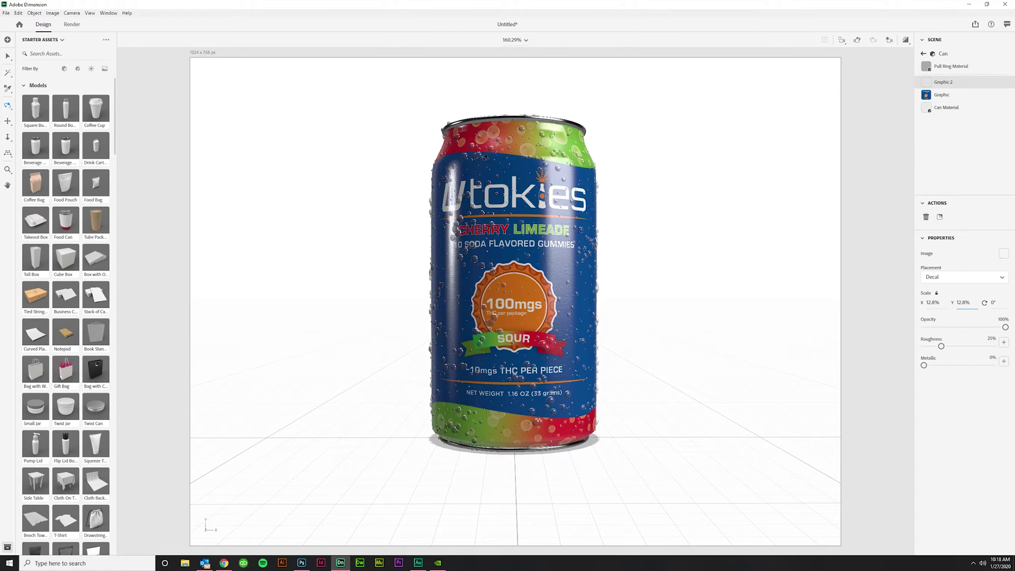
pyautogui.click(952, 96)
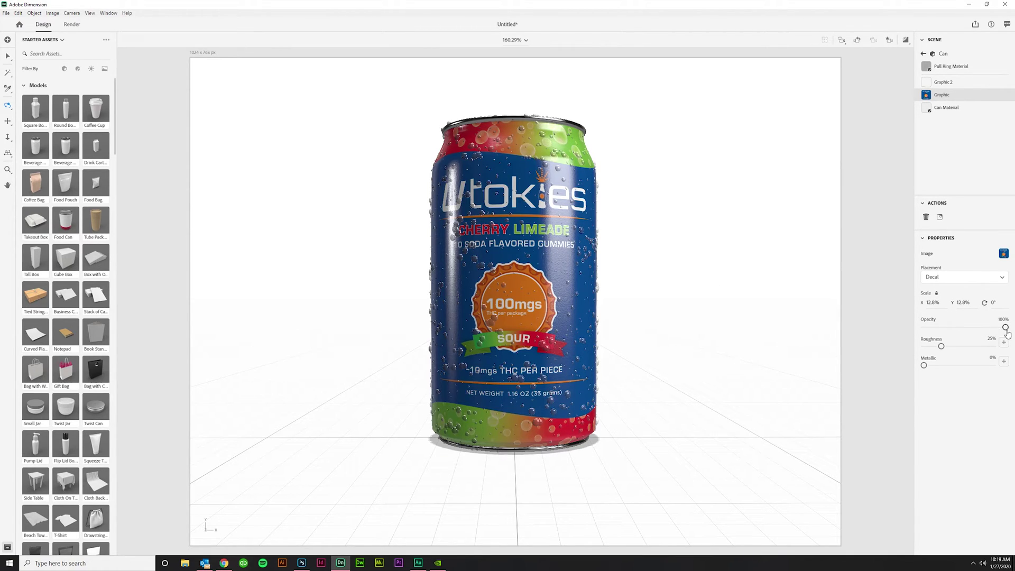
# Set the Utokies label's roughness to 0% for a glossy finish, keeping full opacity.
pyautogui.moveTo(1006, 329); pyautogui.dragTo(946, 329)
pyautogui.hotkey('ctrl', 'z')
pyautogui.moveTo(942, 348); pyautogui.dragTo(1001, 343)
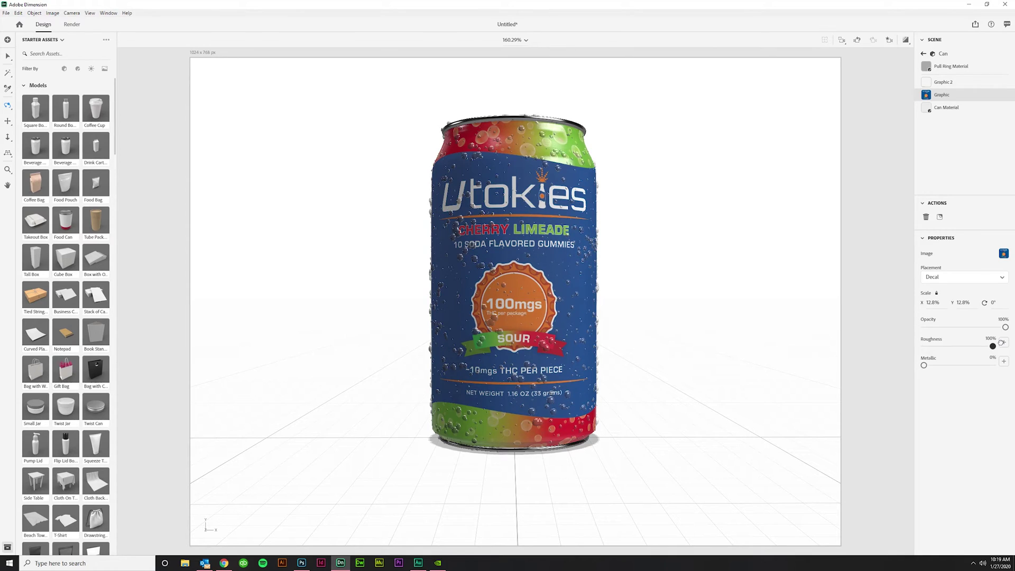
pyautogui.moveTo(1002, 343); pyautogui.dragTo(905, 353)
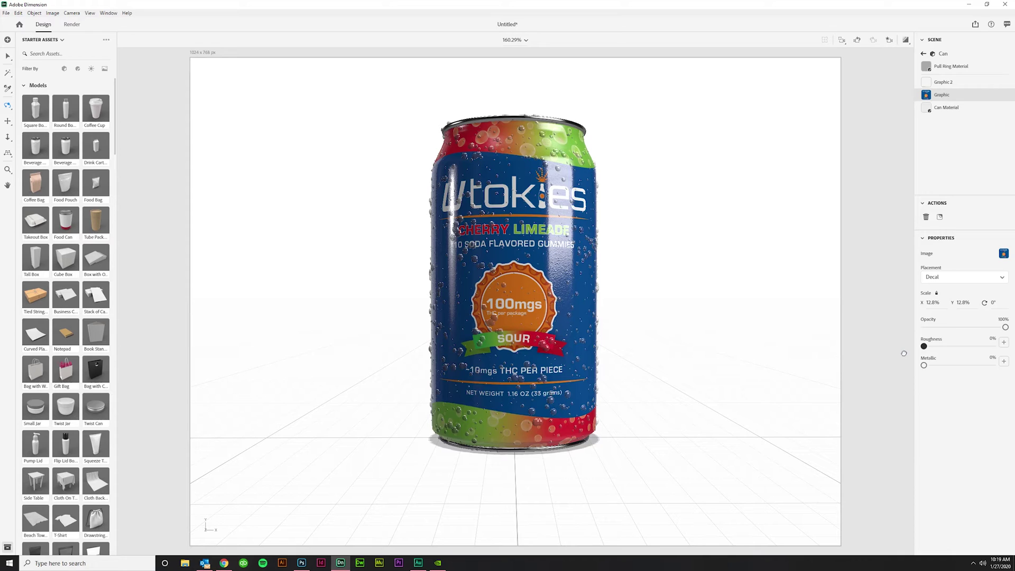
pyautogui.moveTo(924, 346)
pyautogui.mouseDown()
pyautogui.moveTo(956, 347)
pyautogui.moveTo(912, 360)
pyautogui.mouseUp()
# Set the gradient graphic's roughness to 100% for a matte finish.
pyautogui.moveTo(937, 359)
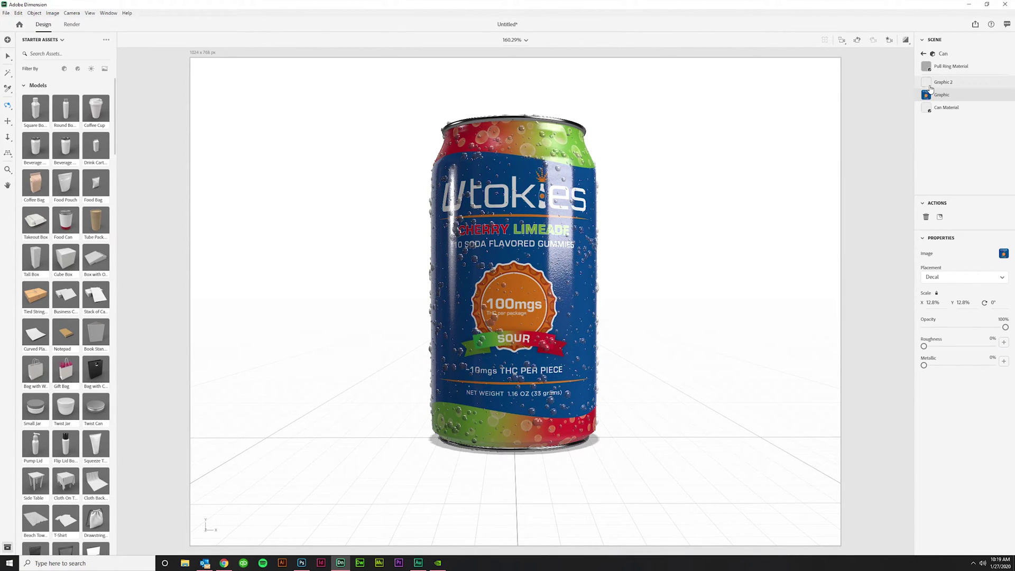
pyautogui.click(958, 86)
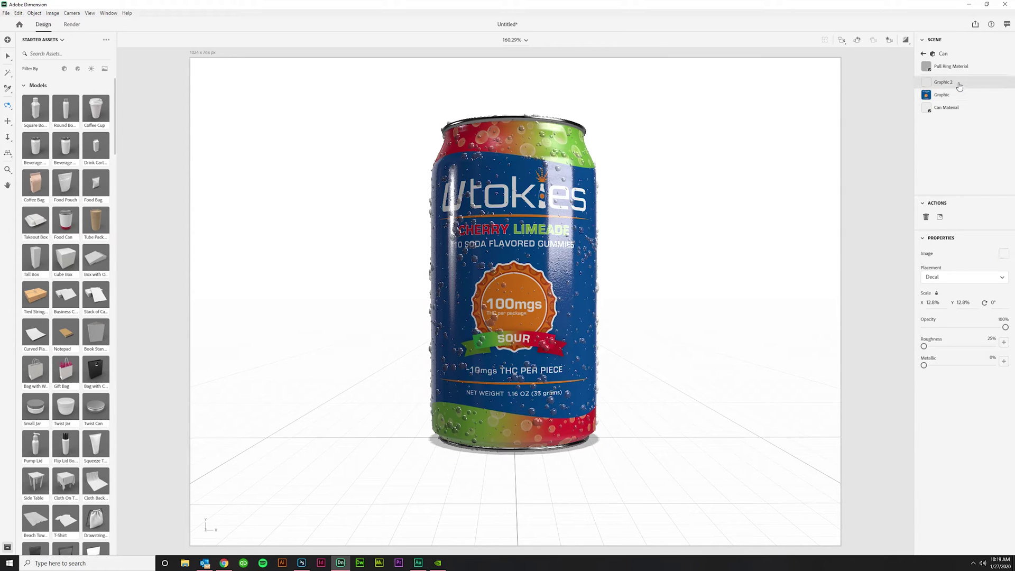
pyautogui.moveTo(924, 346); pyautogui.dragTo(1004, 352)
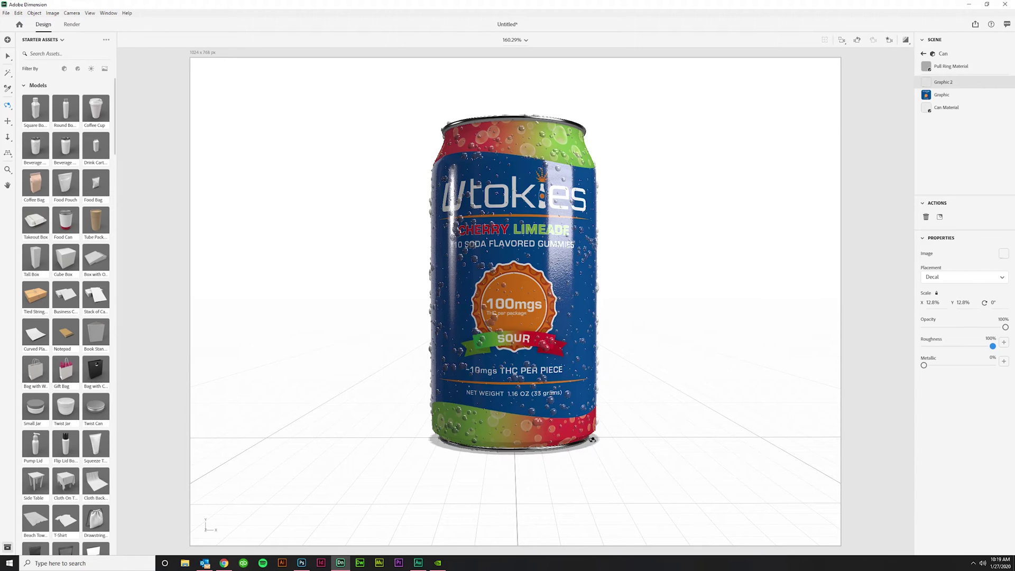
# Turn on the render preview and orbit around the labelled can, ending straight-on.
pyautogui.click(906, 41)
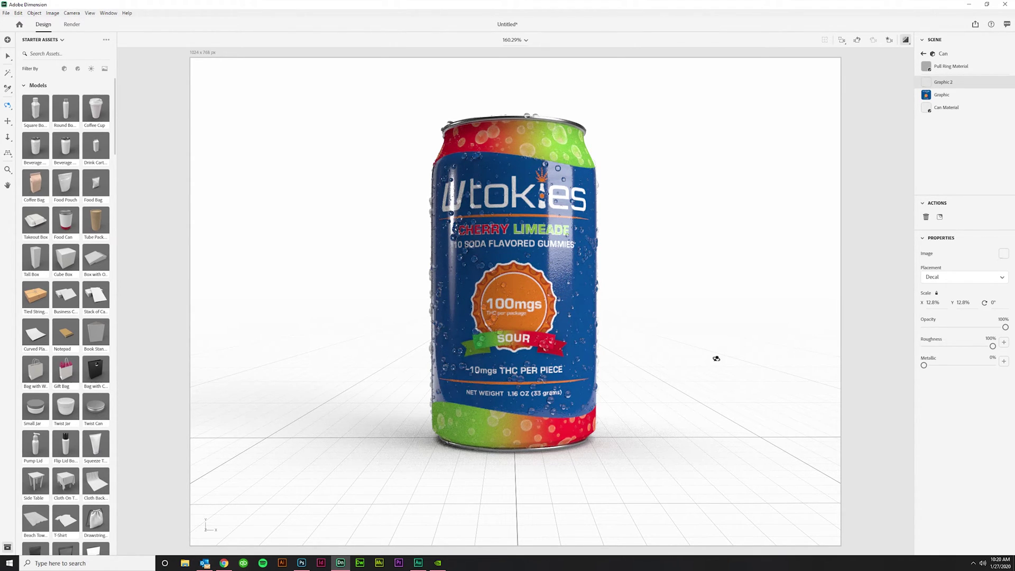
pyautogui.moveTo(449, 487); pyautogui.dragTo(522, 507)
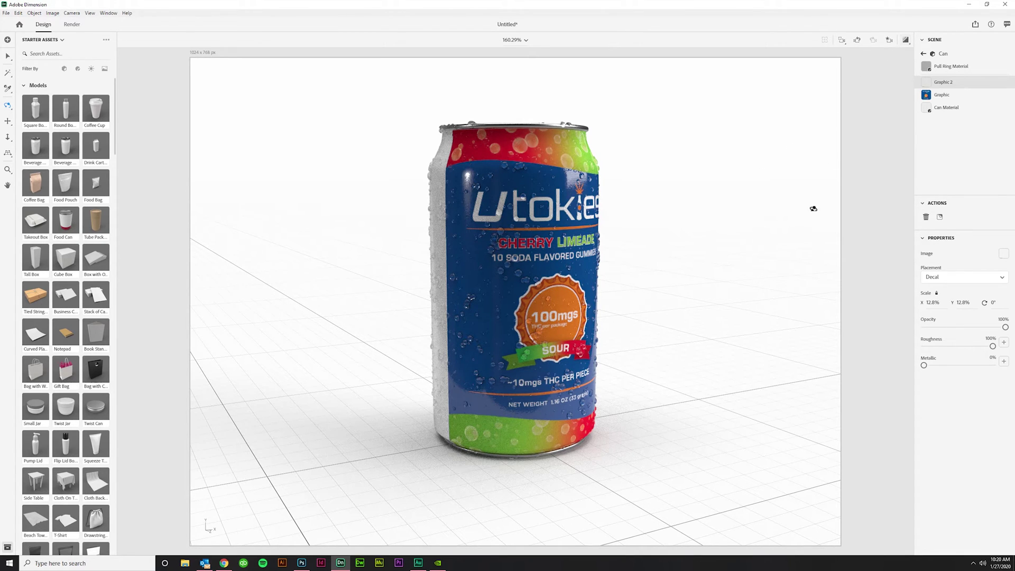
pyautogui.moveTo(549, 478); pyautogui.dragTo(490, 462)
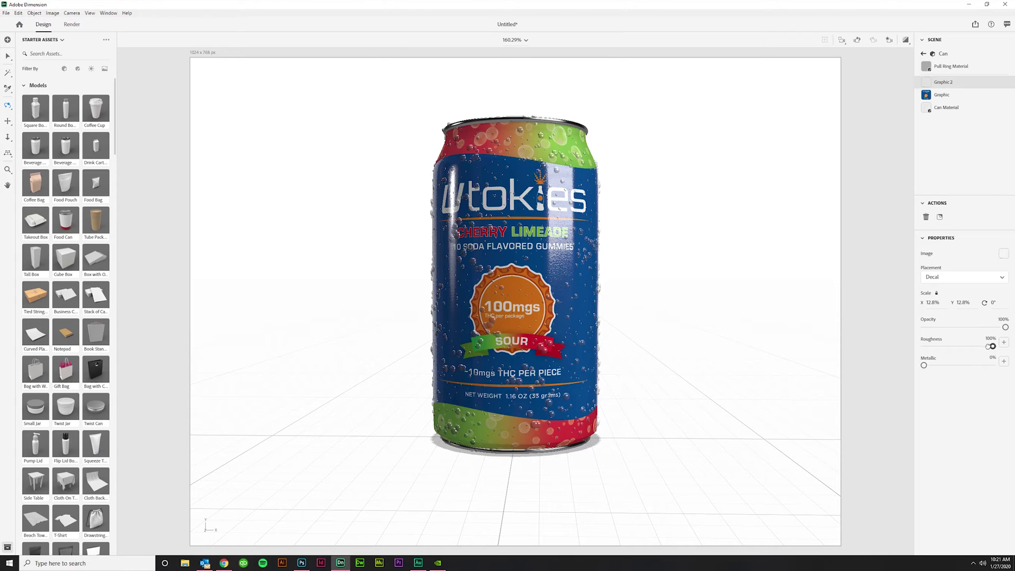
# Tweak the graphic's roughness and metallic, ending at 0% metallic, with live render preview on.
pyautogui.moveTo(989, 347); pyautogui.dragTo(658, 236)
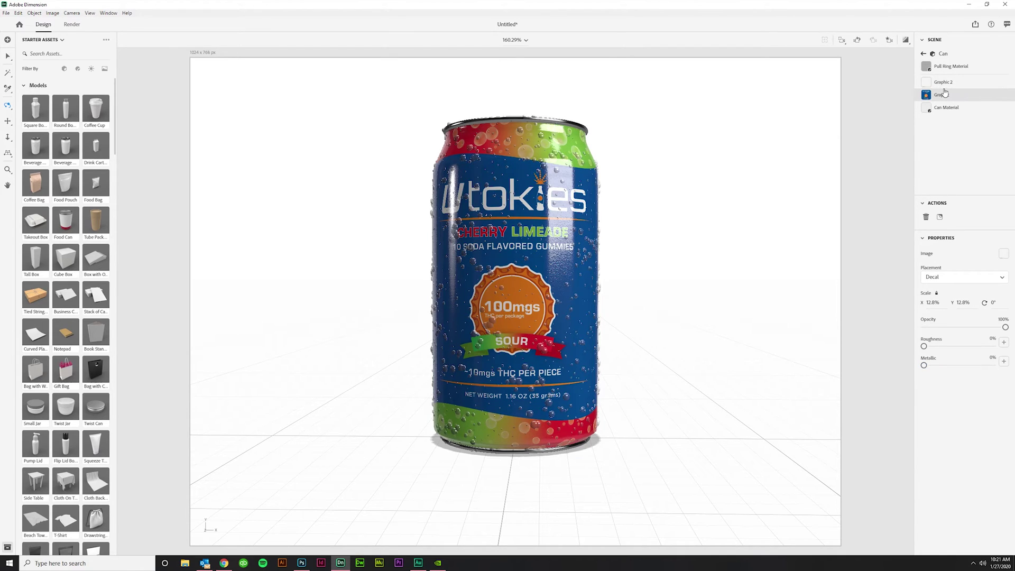
pyautogui.moveTo(924, 365); pyautogui.dragTo(977, 366)
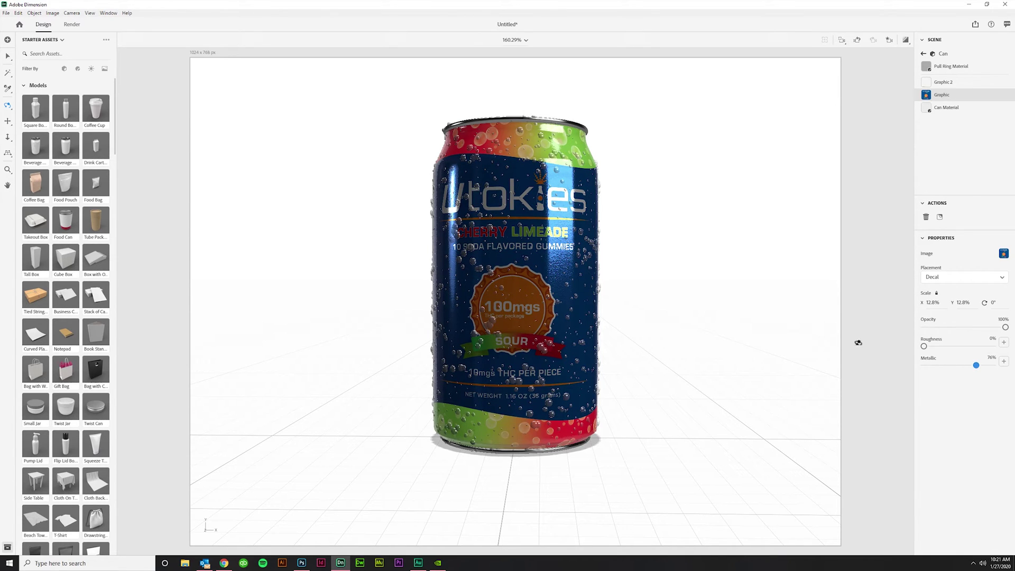
pyautogui.click(906, 41)
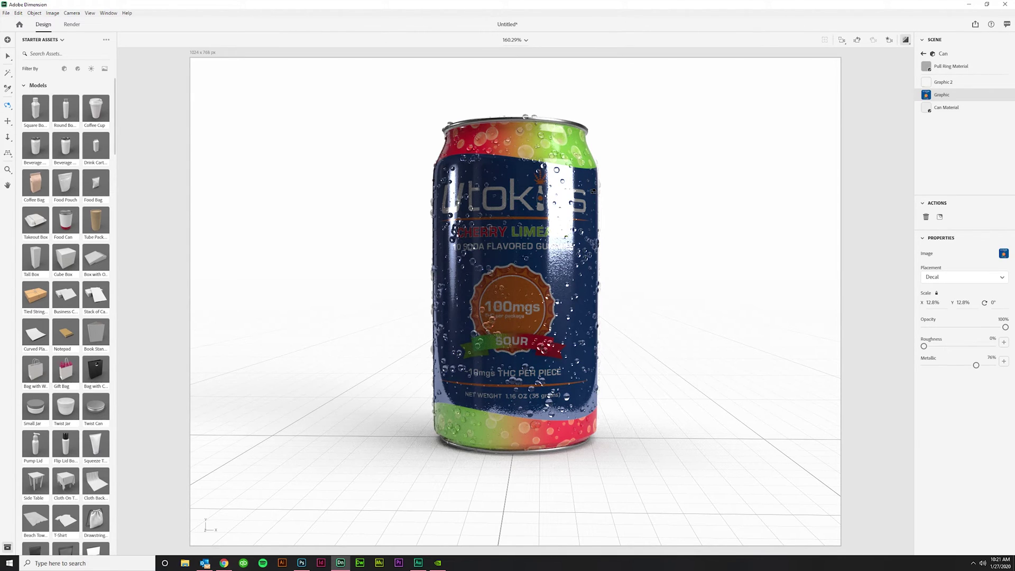
pyautogui.moveTo(978, 369); pyautogui.dragTo(899, 374)
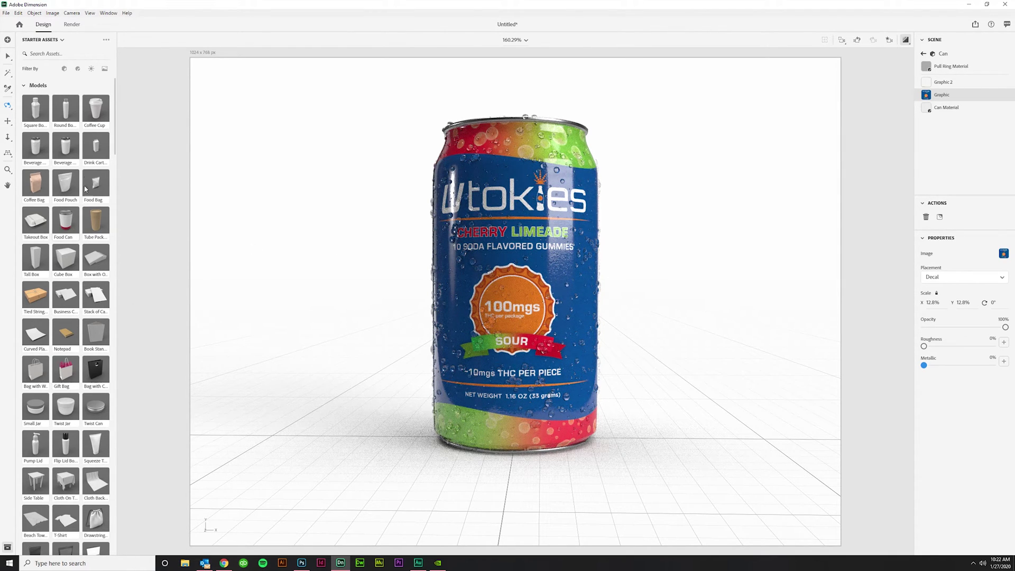
pyautogui.scroll(-2, 85, 186)
# Add the Splash C liquid model from Starter Assets around the can and select it.
pyautogui.scroll(-5, 84, 186)
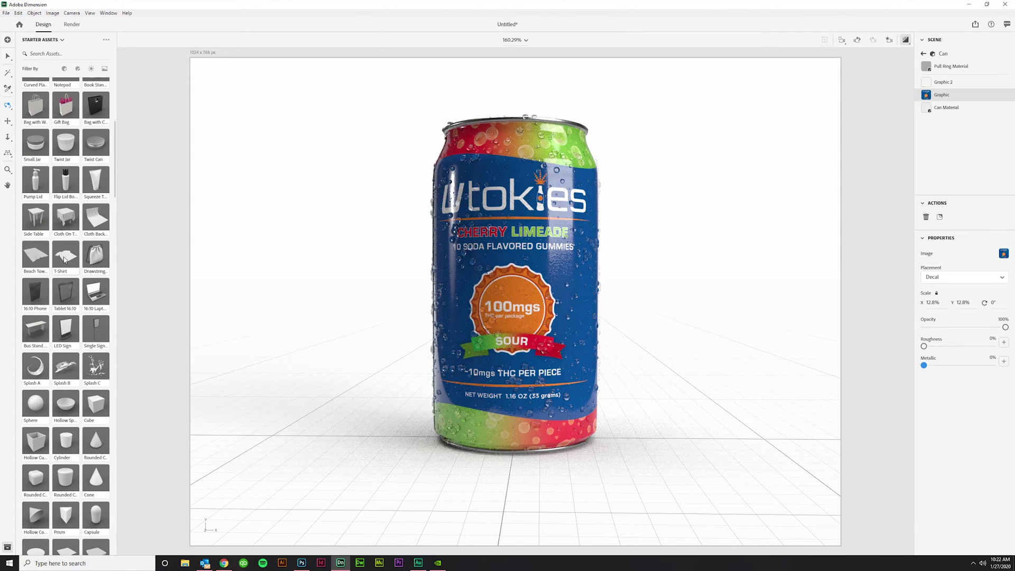
pyautogui.scroll(4, 63, 260)
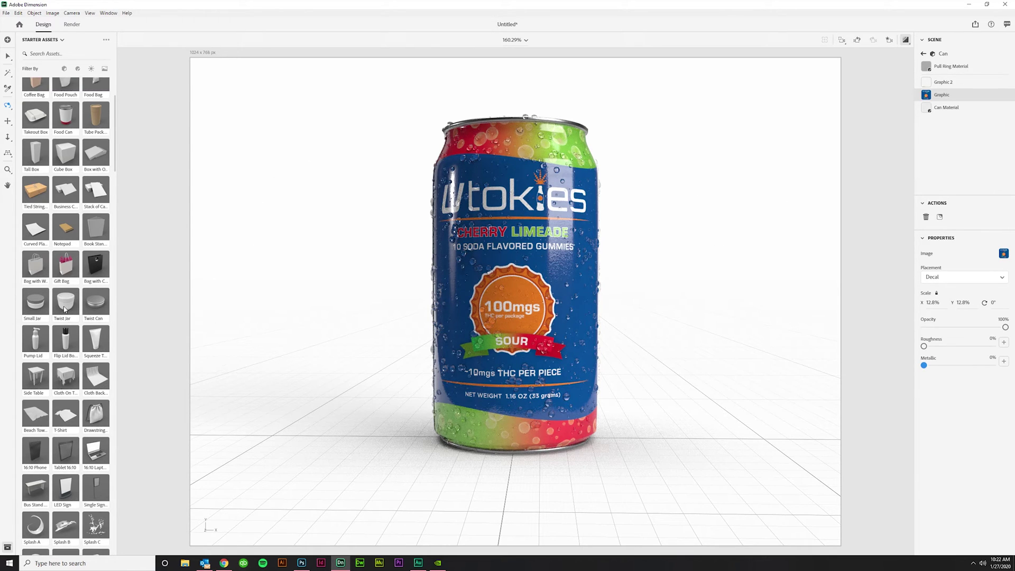
pyautogui.scroll(-3, 63, 311)
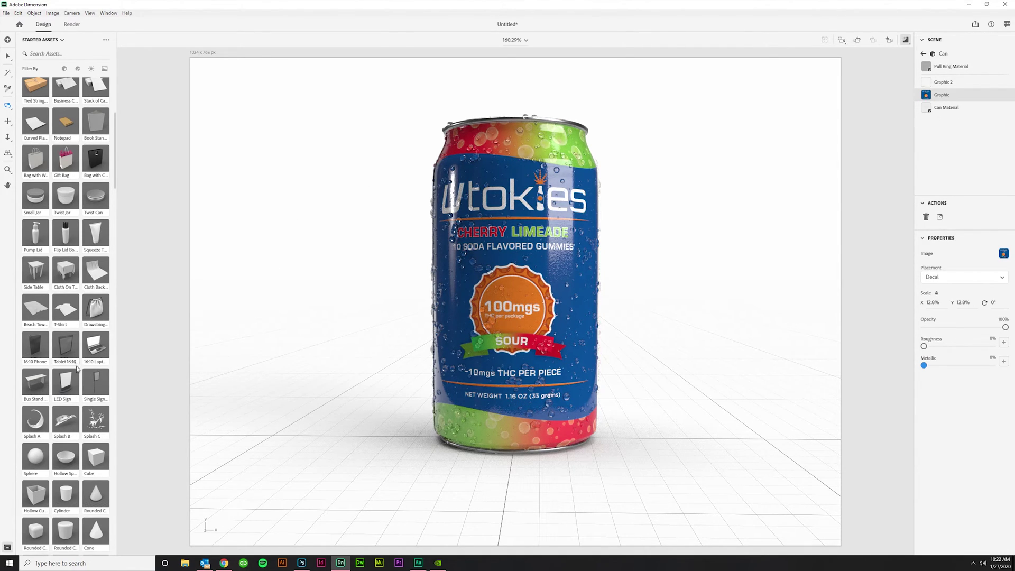
pyautogui.scroll(-3, 77, 365)
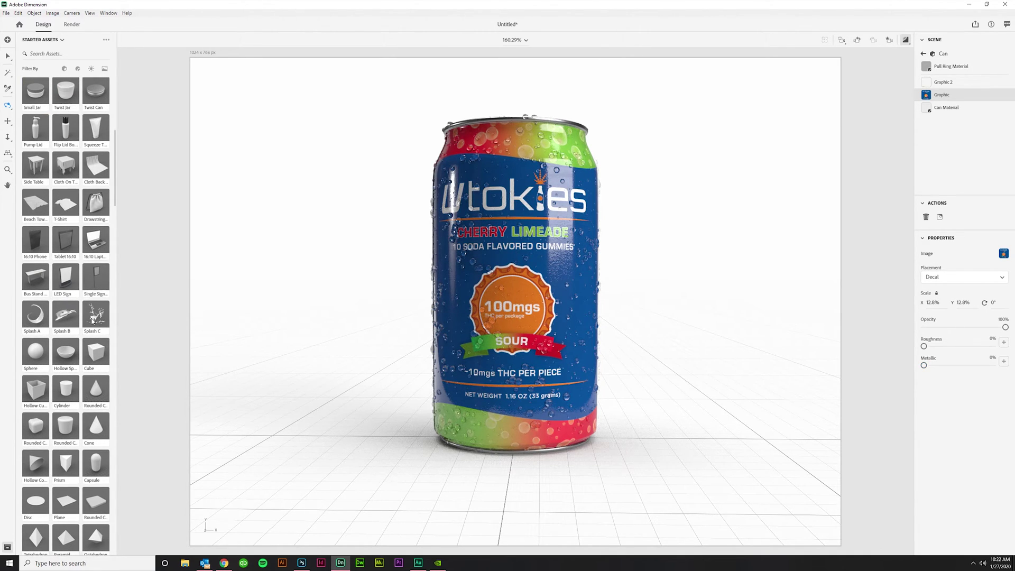
pyautogui.click(94, 321)
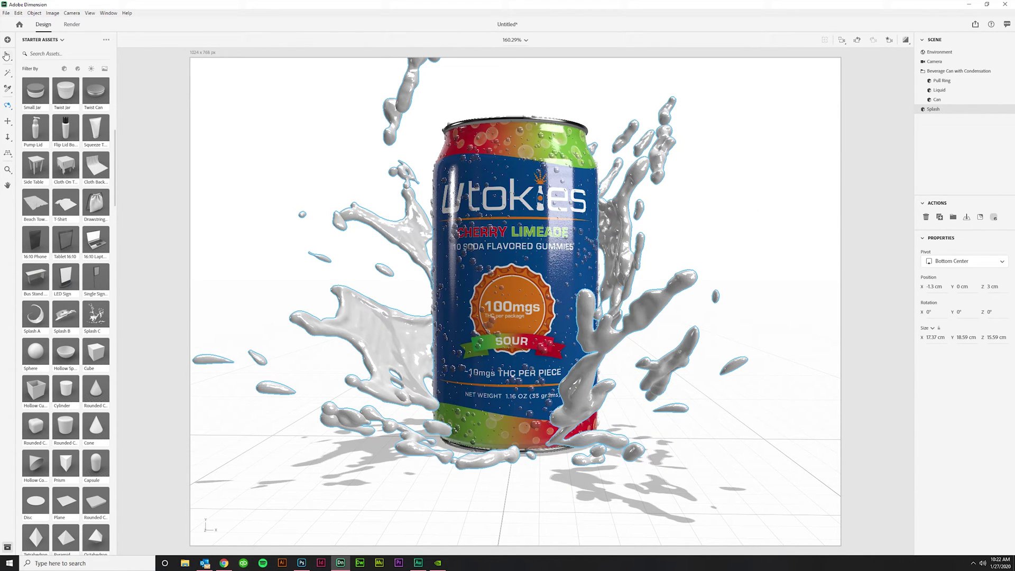
pyautogui.click(6, 55)
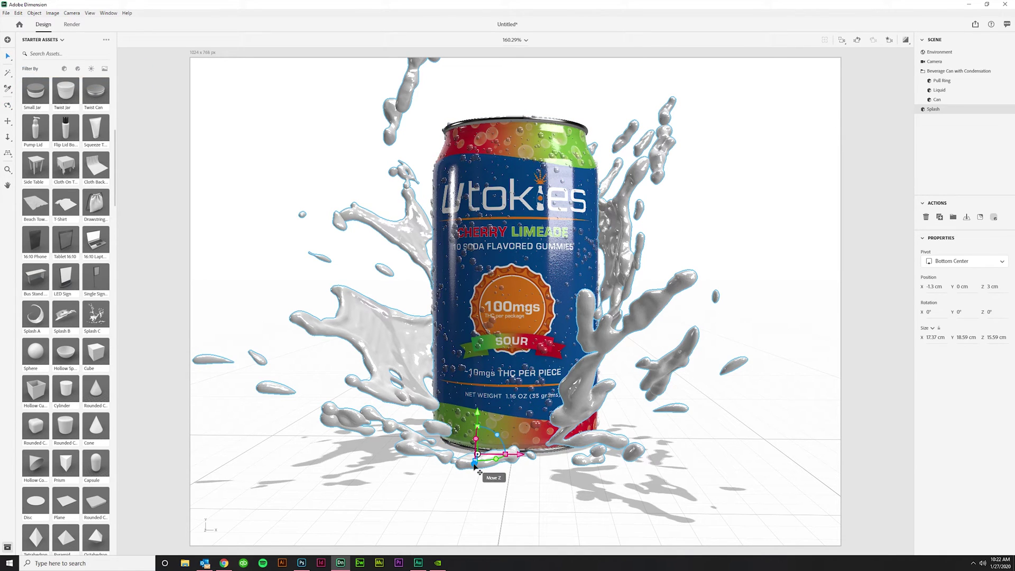
# Push the splash back to about 2 cm depth so it wraps the can's base.
pyautogui.moveTo(478, 470); pyautogui.dragTo(519, 470)
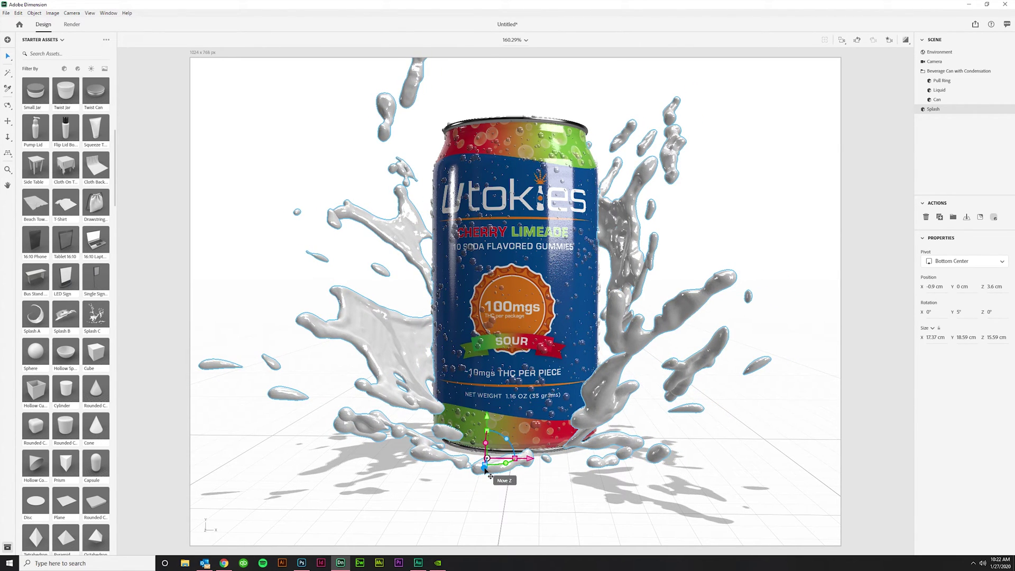
pyautogui.moveTo(490, 476); pyautogui.dragTo(494, 465)
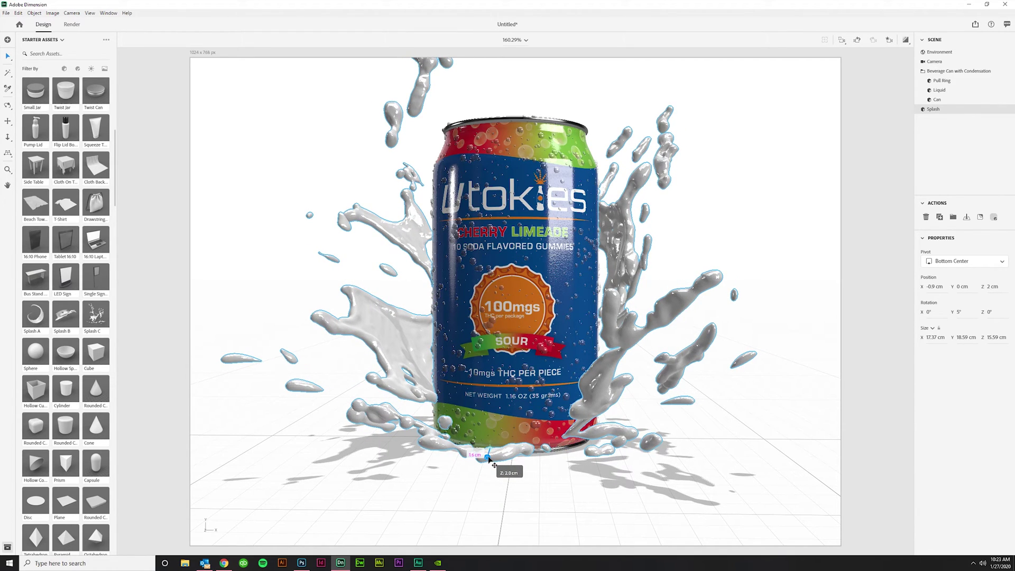
pyautogui.moveTo(494, 464); pyautogui.dragTo(495, 464)
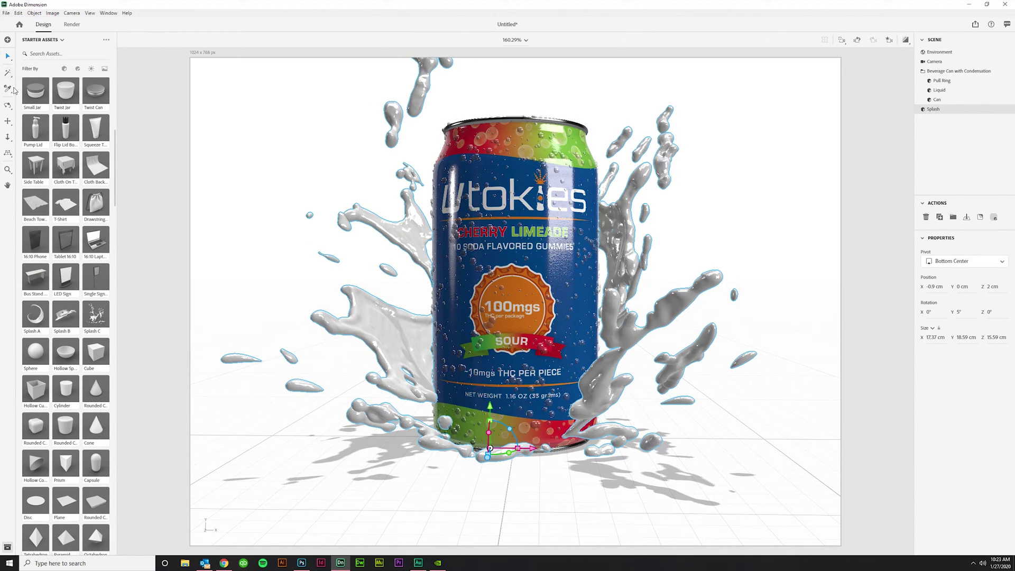
# Re-angle and zoom the camera onto the can and splash, then open the Splash Material settings.
pyautogui.click(8, 106)
pyautogui.moveTo(432, 492); pyautogui.dragTo(469, 472)
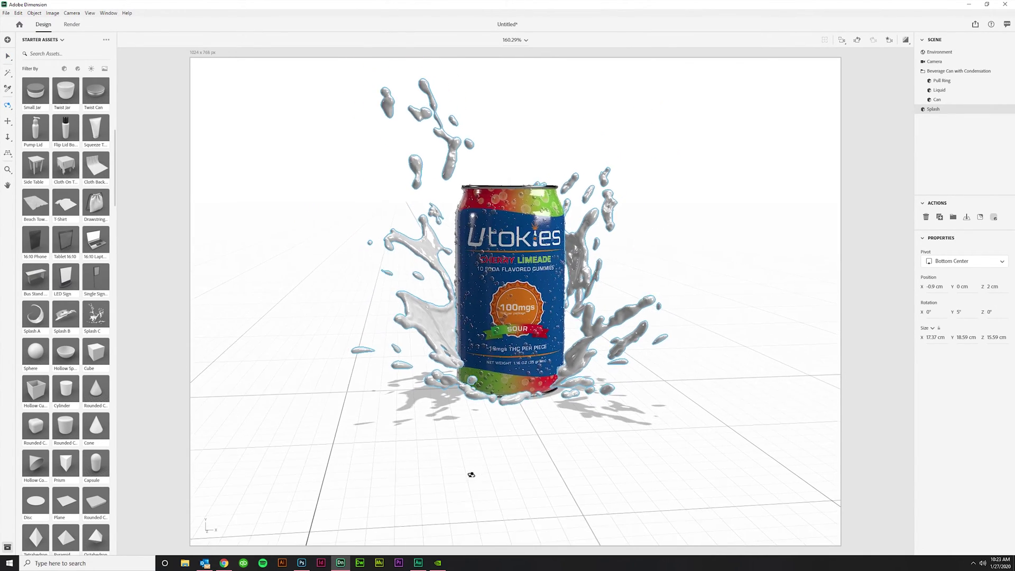
pyautogui.click(8, 121)
pyautogui.scroll(3, 598, 291)
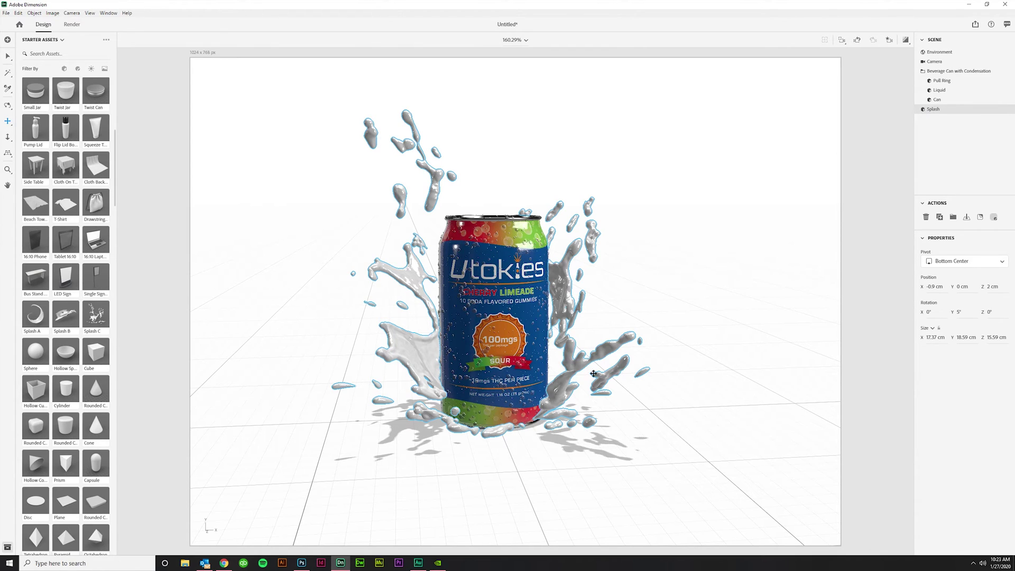
pyautogui.doubleClick(923, 111)
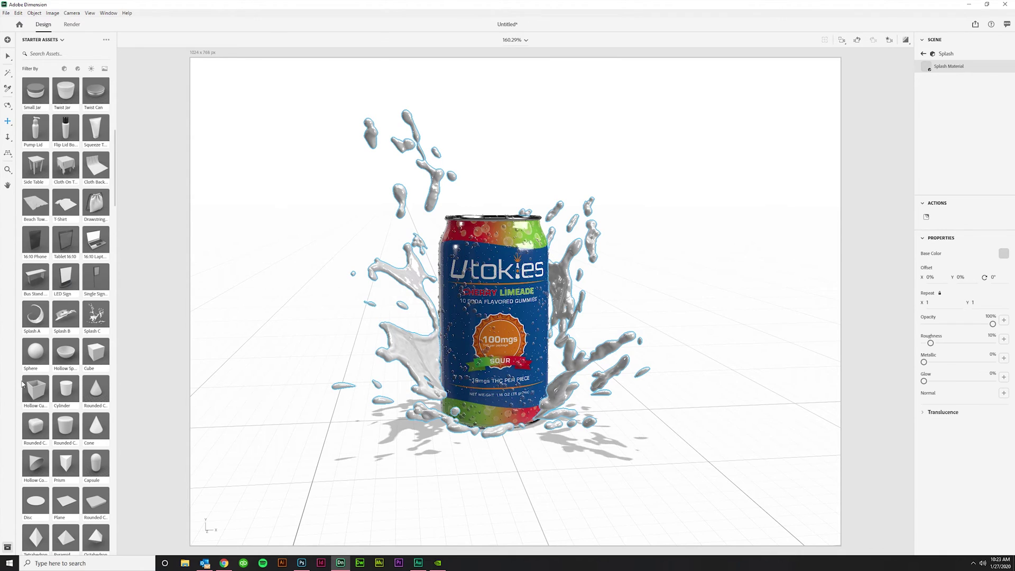
# Try Water, then apply the Beer material so the splash turns amber-brown.
pyautogui.scroll(-15, 22, 383)
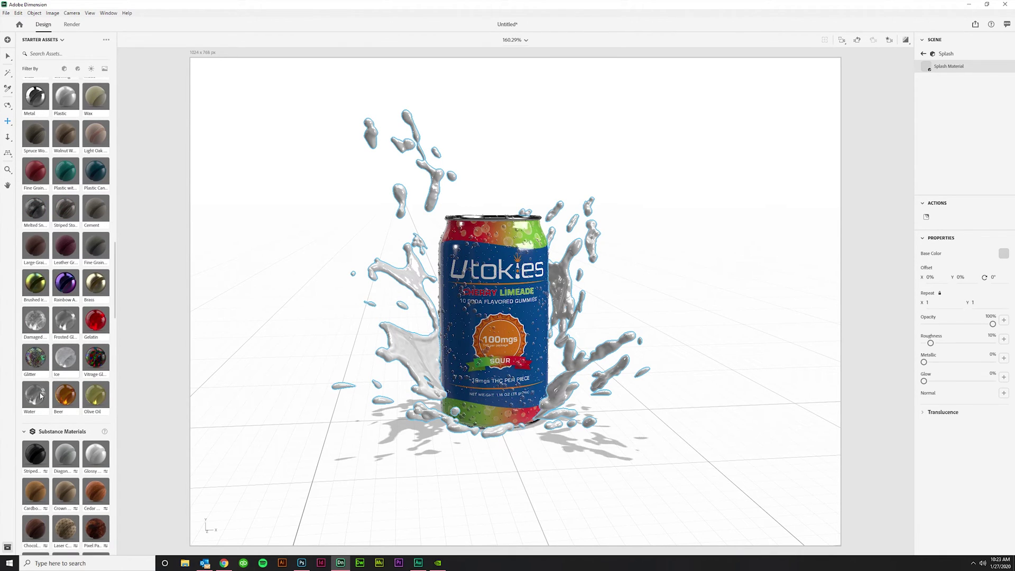
pyautogui.moveTo(31, 400); pyautogui.dragTo(933, 65)
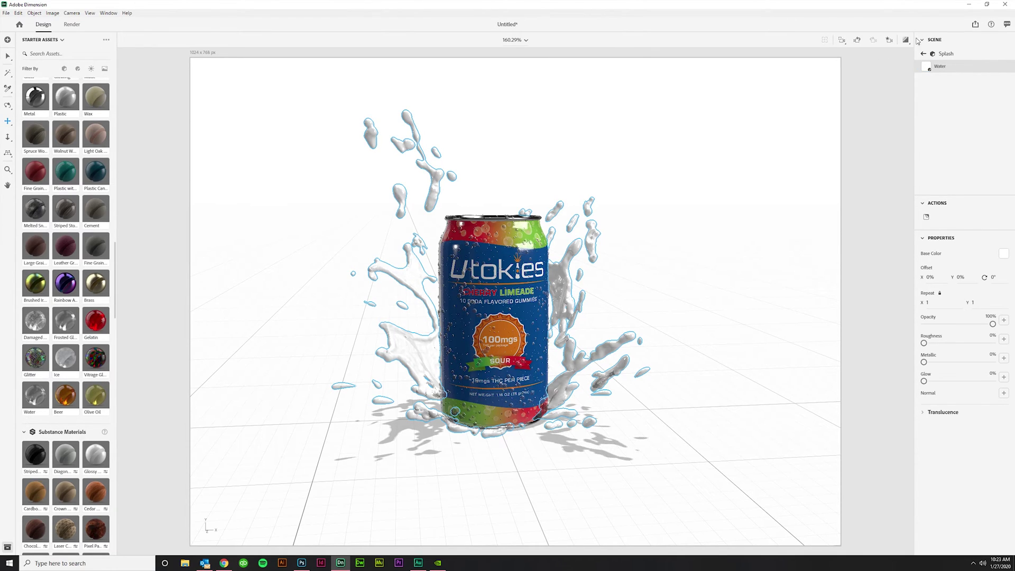
pyautogui.moveTo(64, 405); pyautogui.dragTo(947, 66)
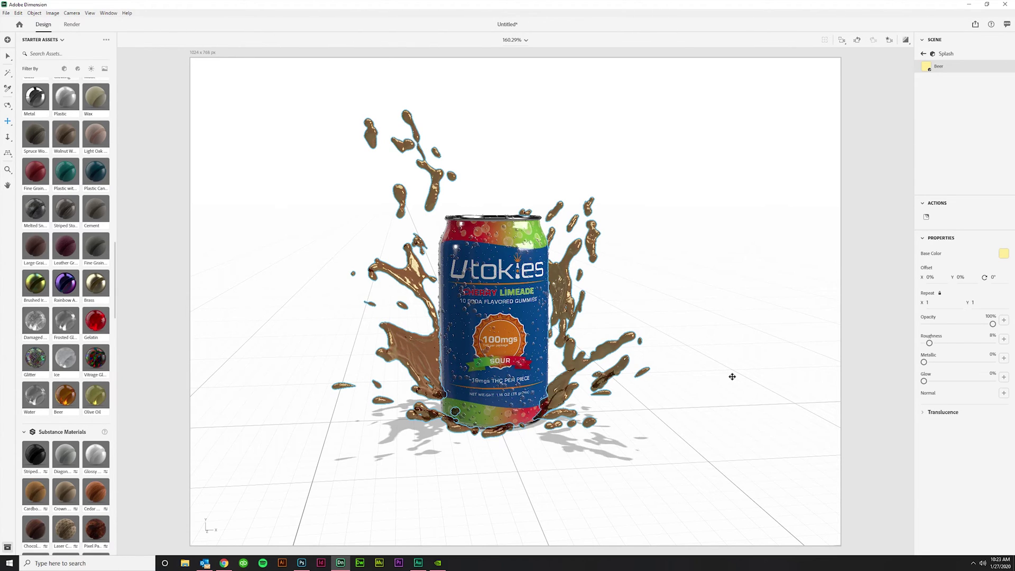
pyautogui.scroll(-10, 86, 386)
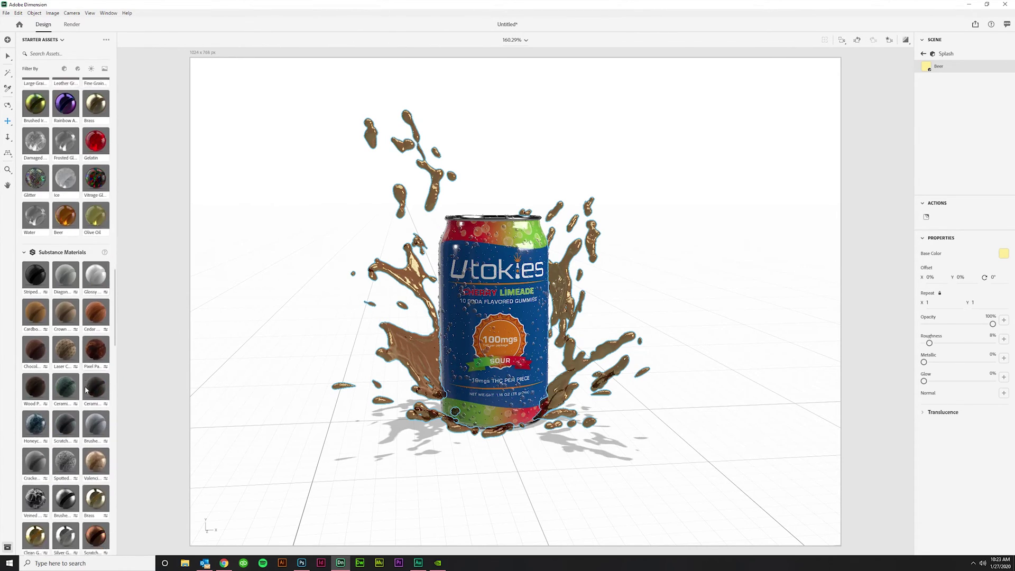
pyautogui.scroll(-4, 86, 390)
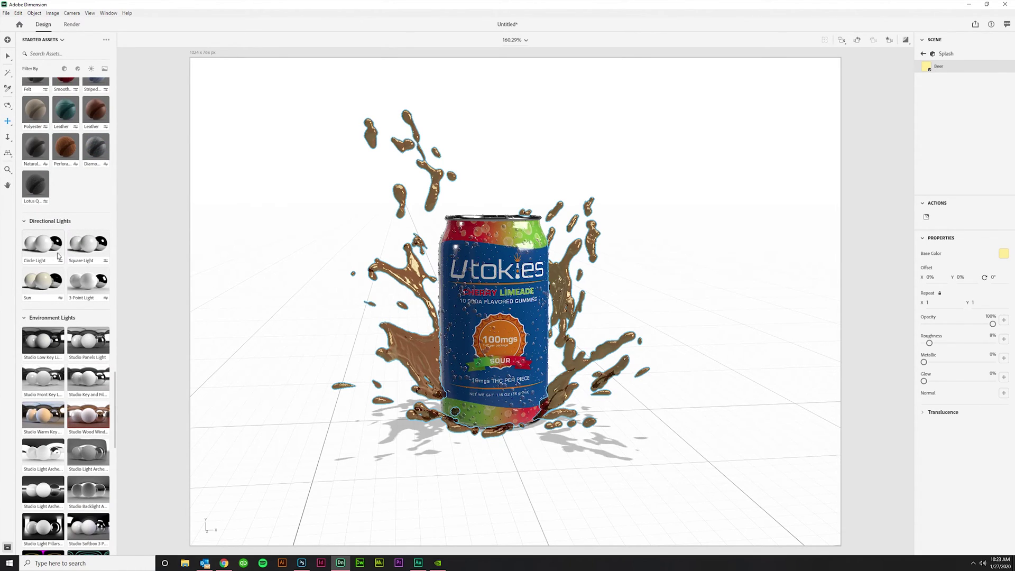
pyautogui.scroll(-1, 59, 251)
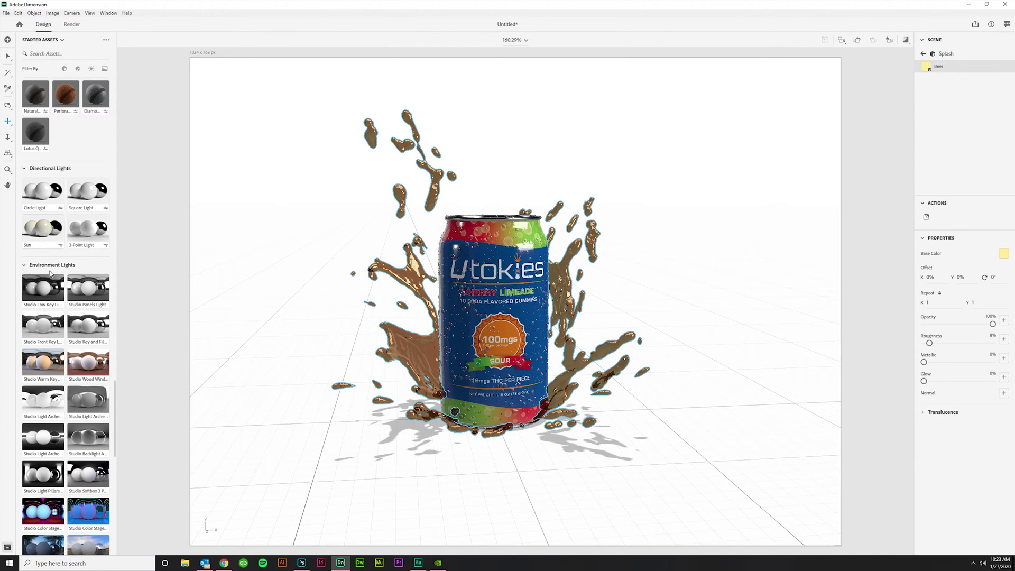
pyautogui.scroll(-1, 50, 273)
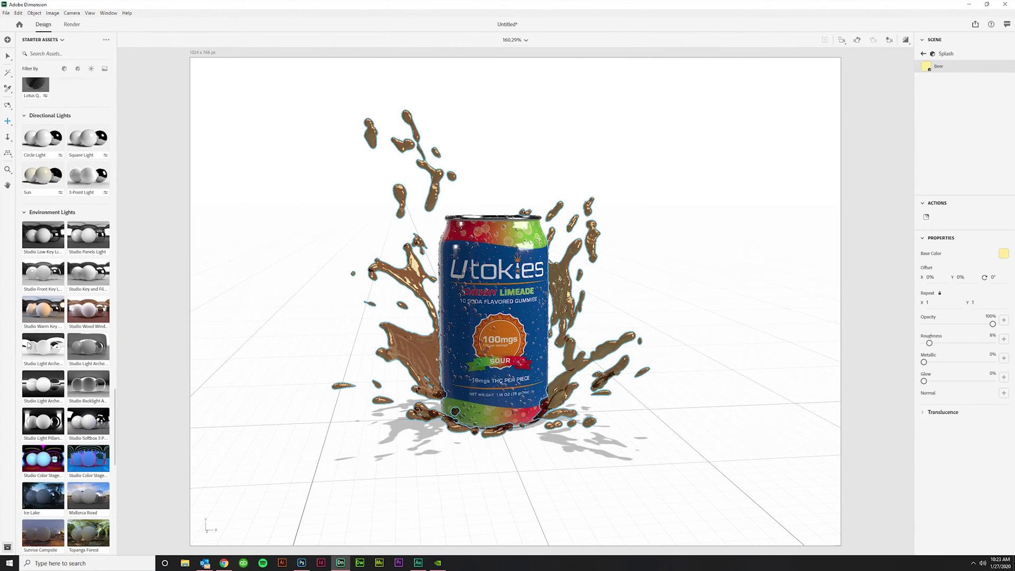
pyautogui.scroll(-2, 74, 373)
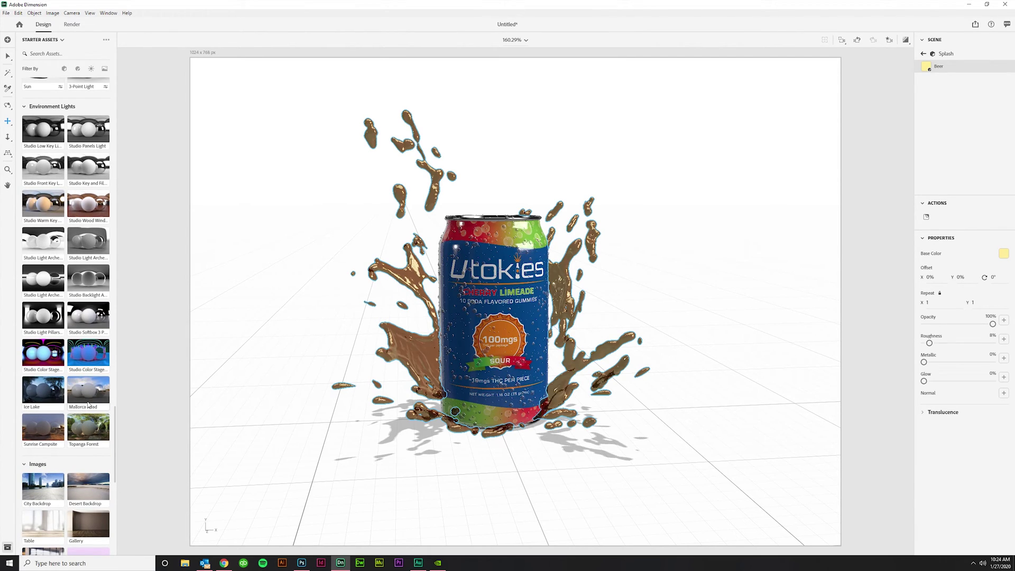
pyautogui.scroll(-2, 88, 404)
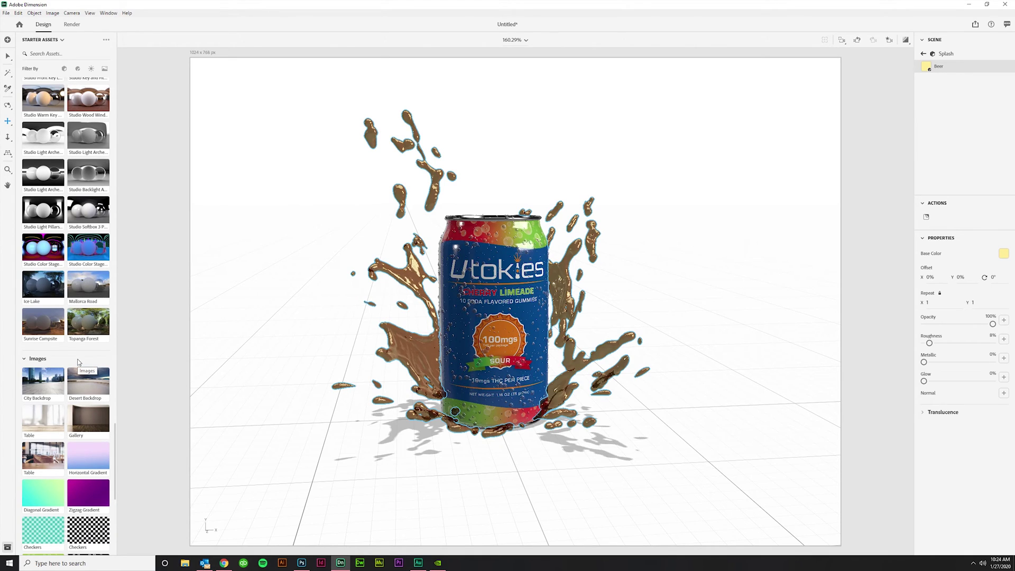
pyautogui.scroll(-3, 78, 362)
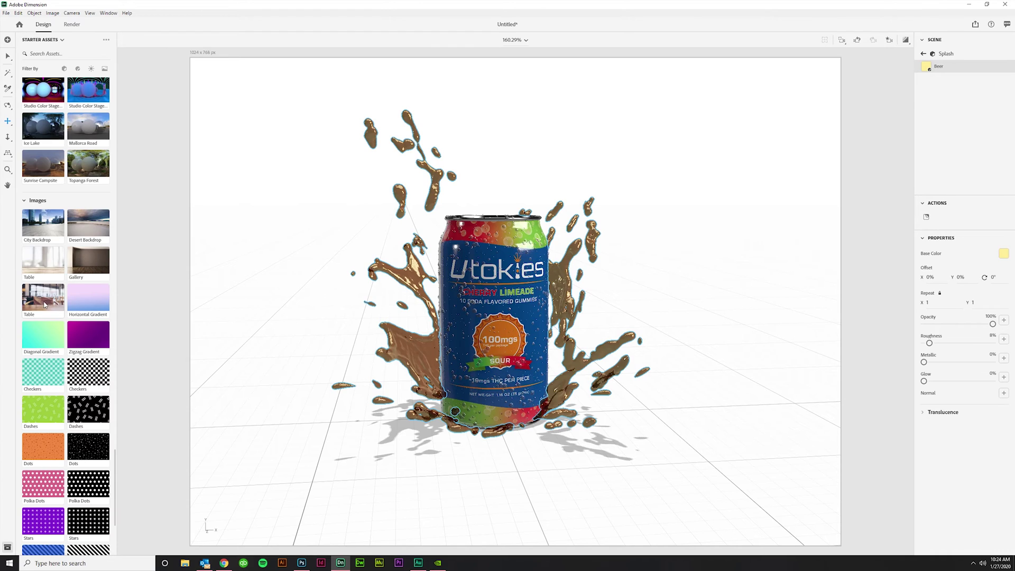
# Use the wooden Table image as background, tilt the camera, and move the can and splash left and down.
pyautogui.click(45, 304)
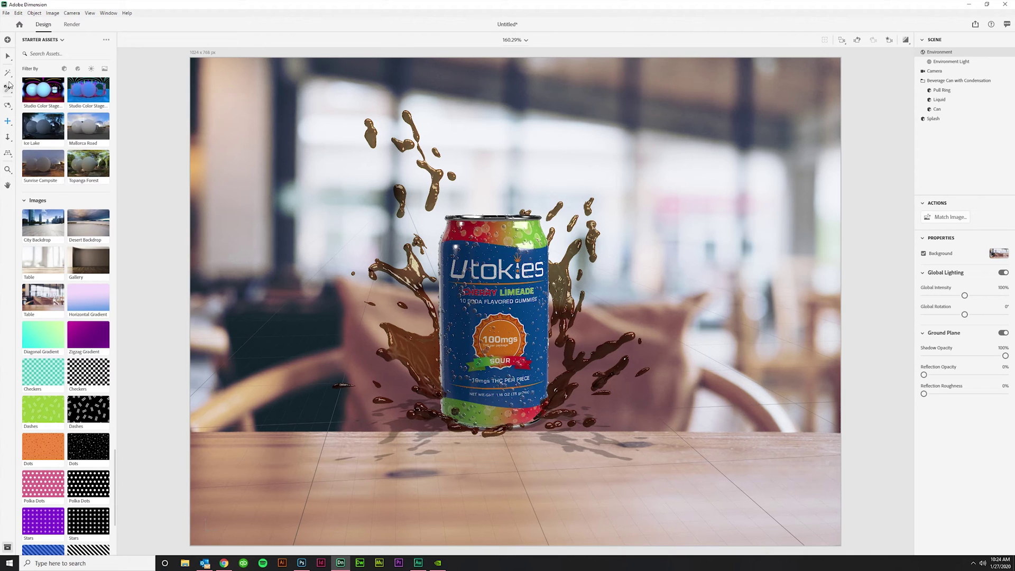
pyautogui.click(8, 106)
pyautogui.moveTo(495, 477); pyautogui.dragTo(498, 450)
pyautogui.click(8, 121)
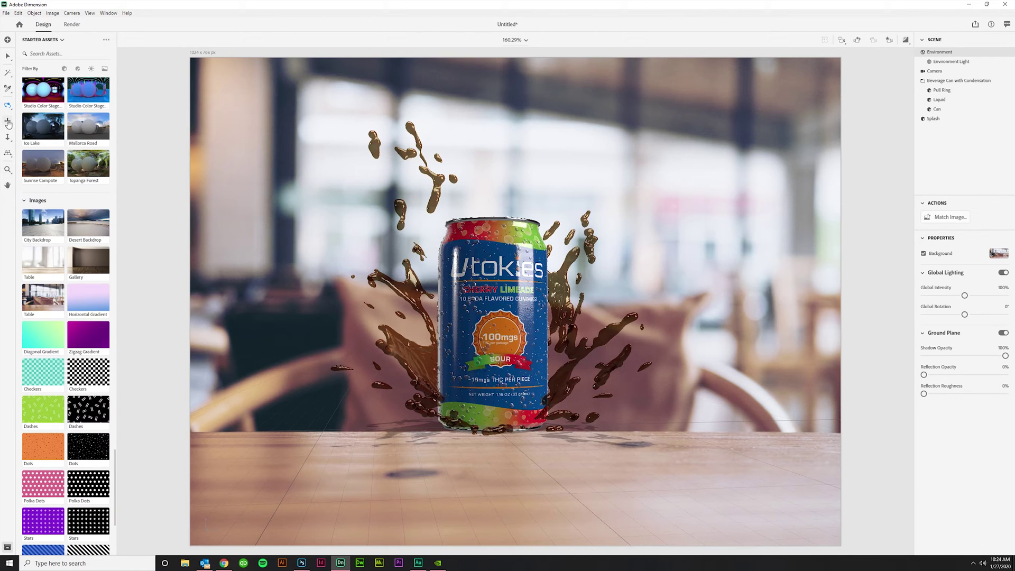
pyautogui.moveTo(507, 359); pyautogui.dragTo(452, 415)
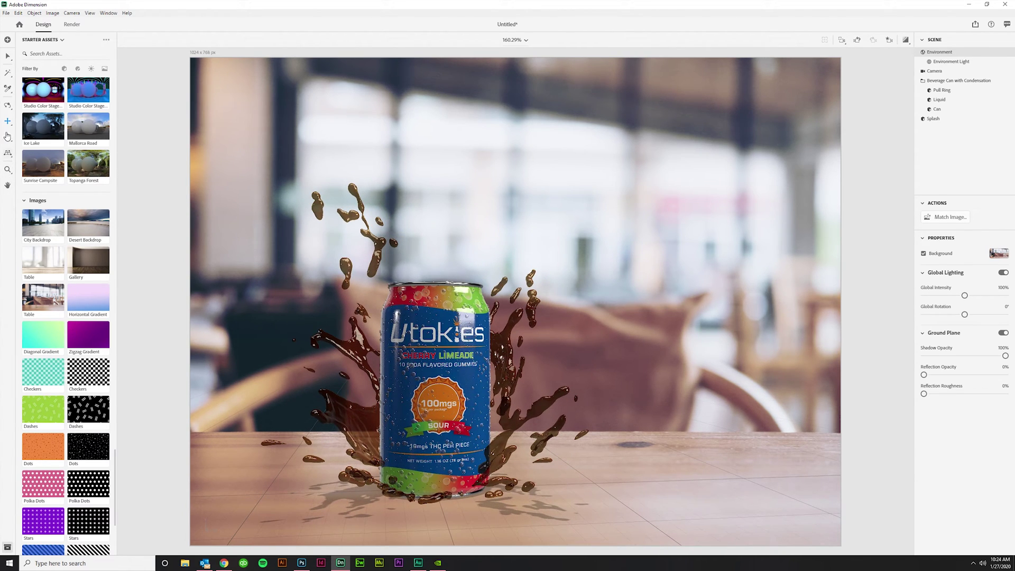
pyautogui.click(8, 105)
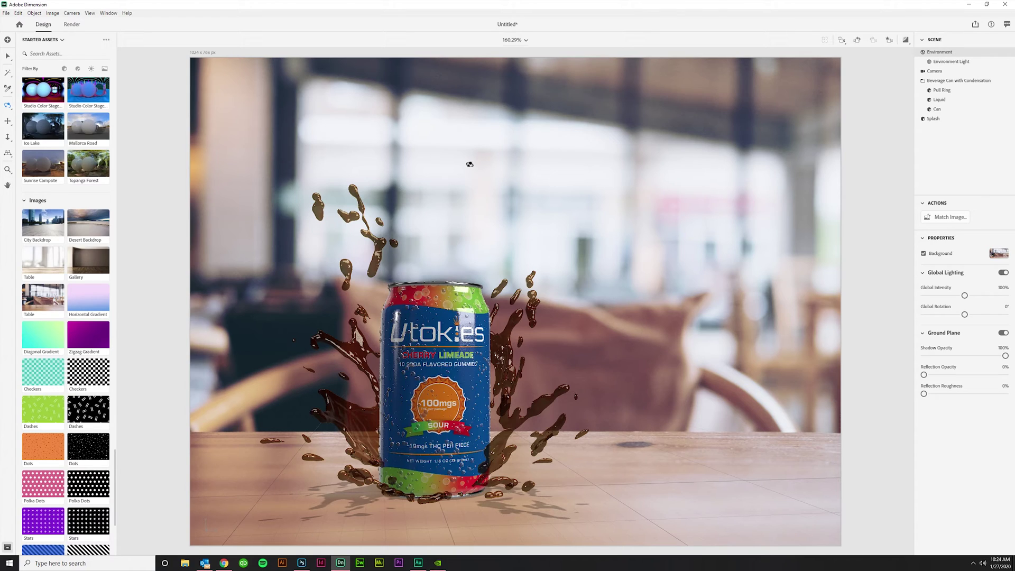
# Render the scene as 'Coke Can' at High (Slow) quality with PSD as the only export format.
pyautogui.click(72, 25)
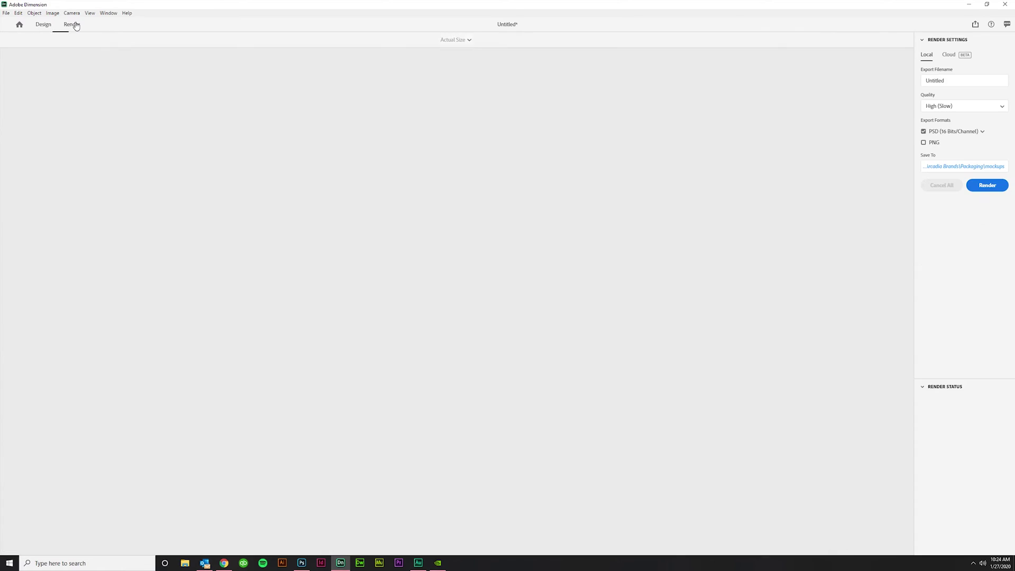
pyautogui.click(955, 79)
pyautogui.write('Coke Can')
pyautogui.click(937, 108)
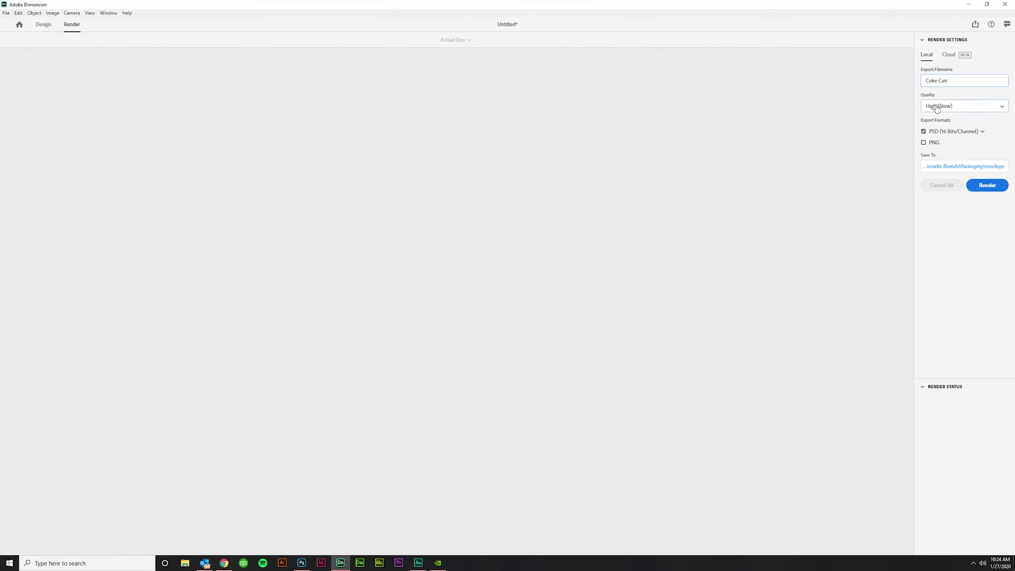
pyautogui.click(937, 108)
pyautogui.click(940, 145)
pyautogui.click(924, 143)
pyautogui.click(924, 131)
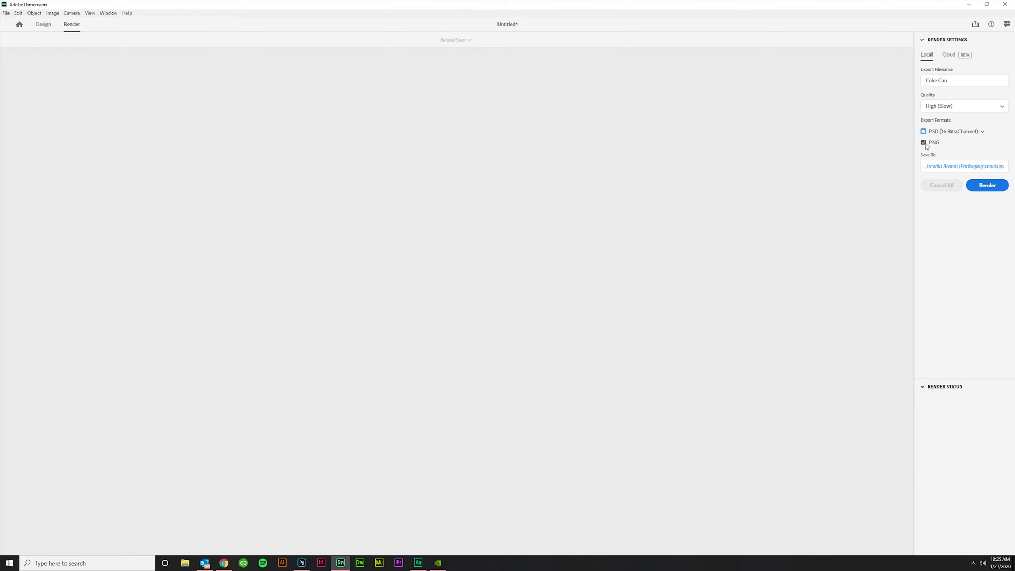
pyautogui.click(924, 143)
pyautogui.click(924, 132)
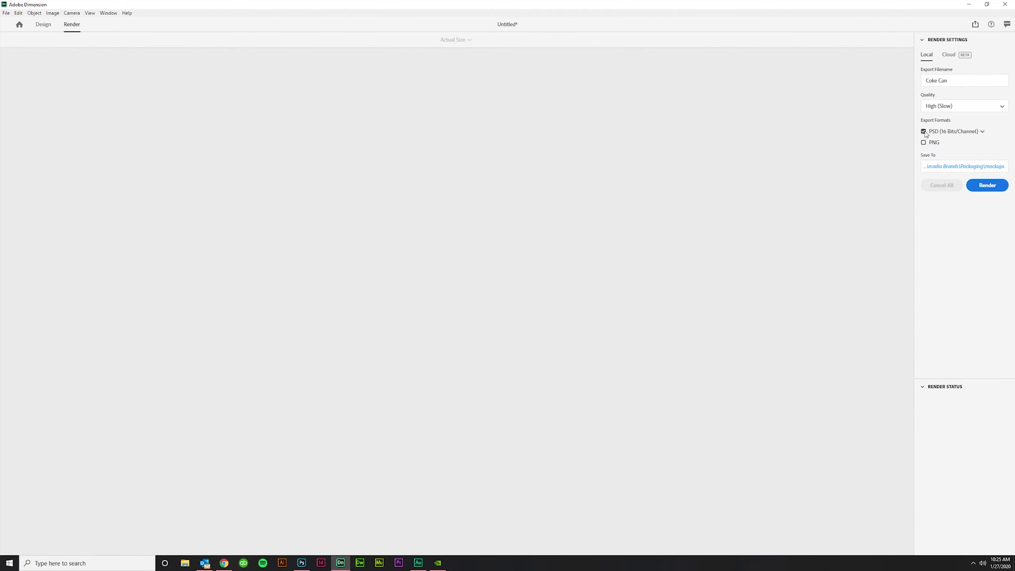
pyautogui.click(984, 185)
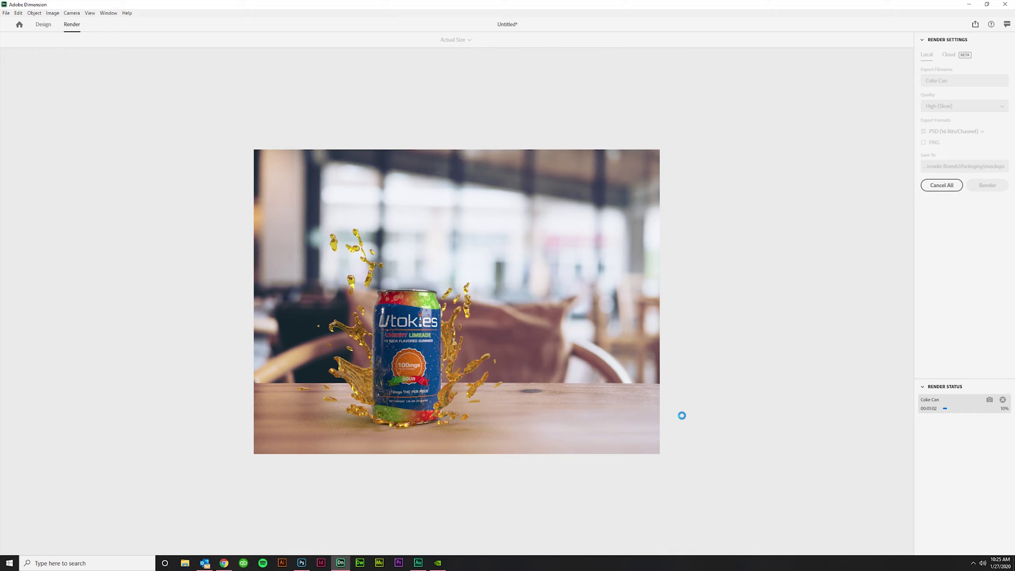
# Bring up the rendered can-and-splash image in Photoshop.
pyautogui.click(302, 563)
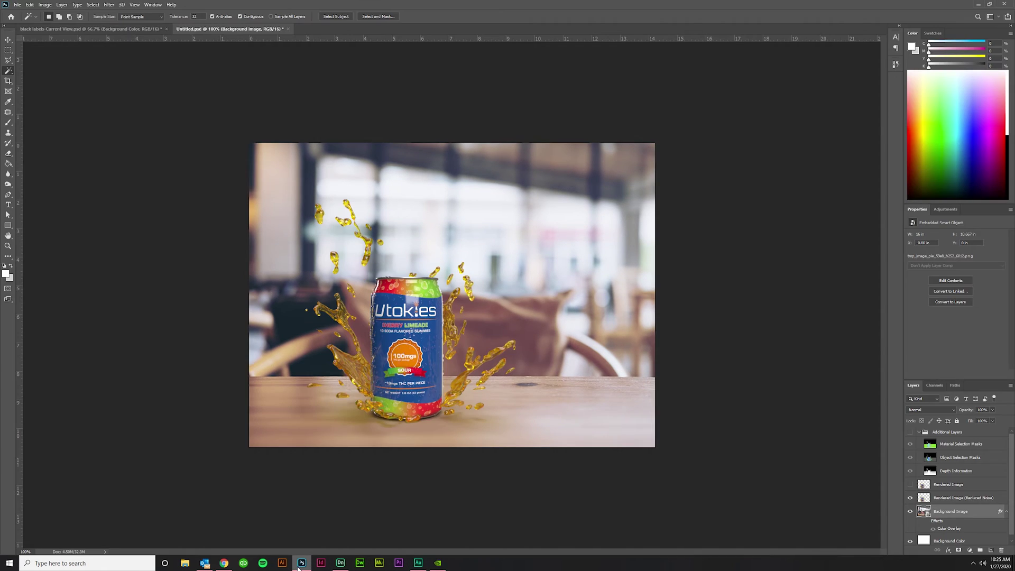
# Switch to Black labels Curved View.psd and show its Material Selection Masks layer.
pyautogui.click(142, 31)
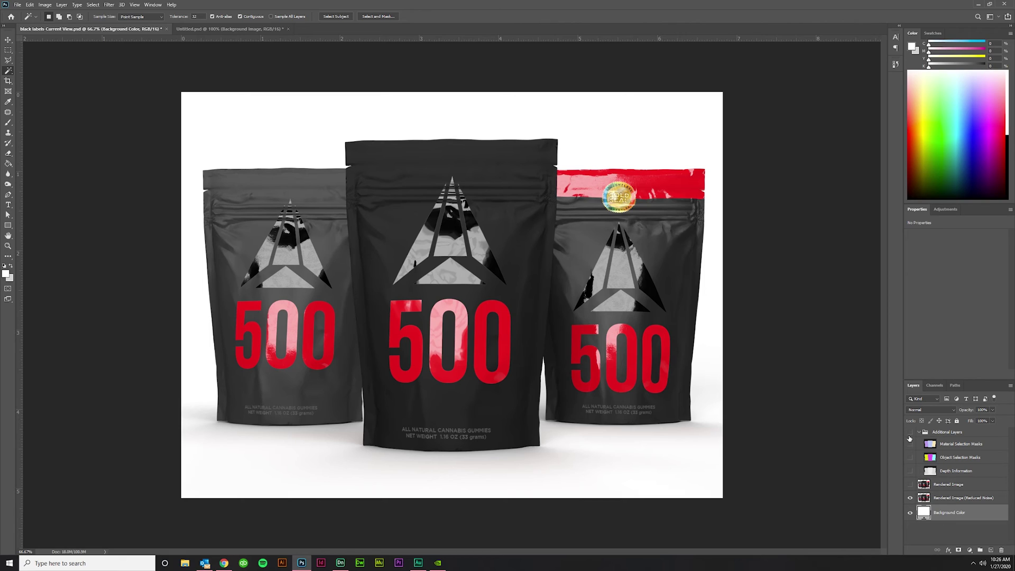
pyautogui.click(911, 444)
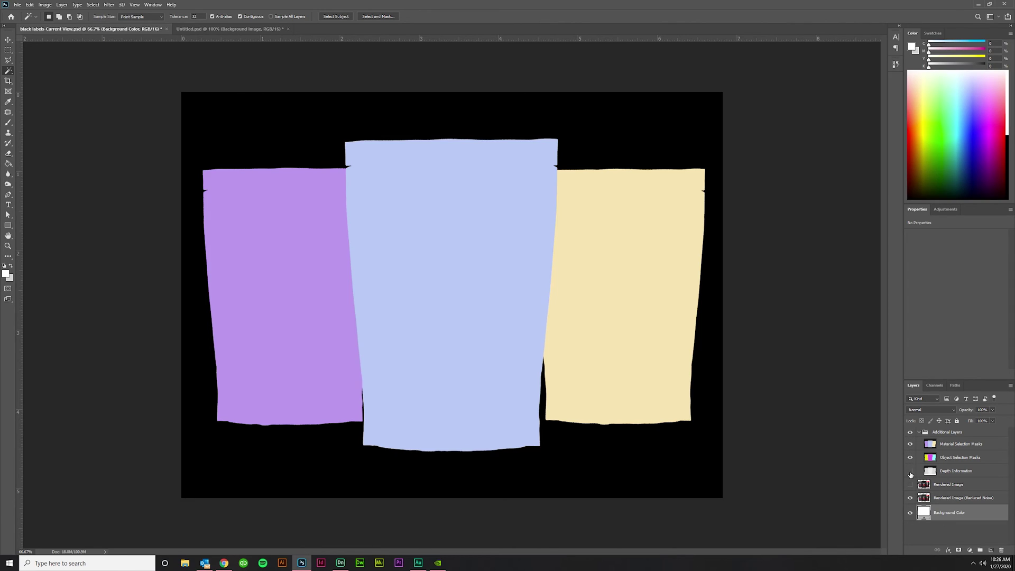
# Toggle between the Depth, Object and Material mask layers, then hide them all to reveal the pouches.
pyautogui.click(910, 471)
pyautogui.click(911, 458)
pyautogui.click(911, 445)
pyautogui.click(911, 471)
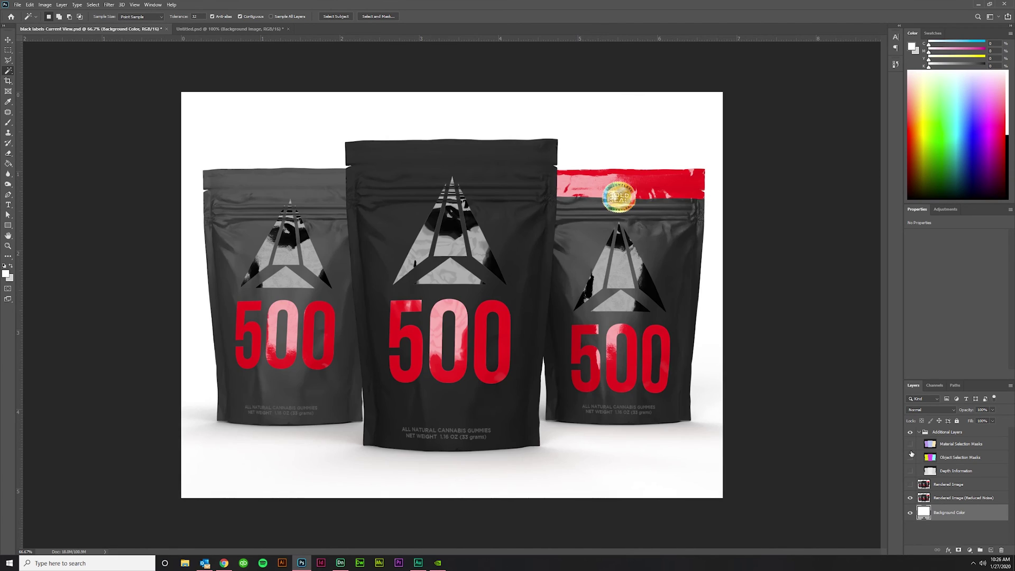
pyautogui.click(911, 457)
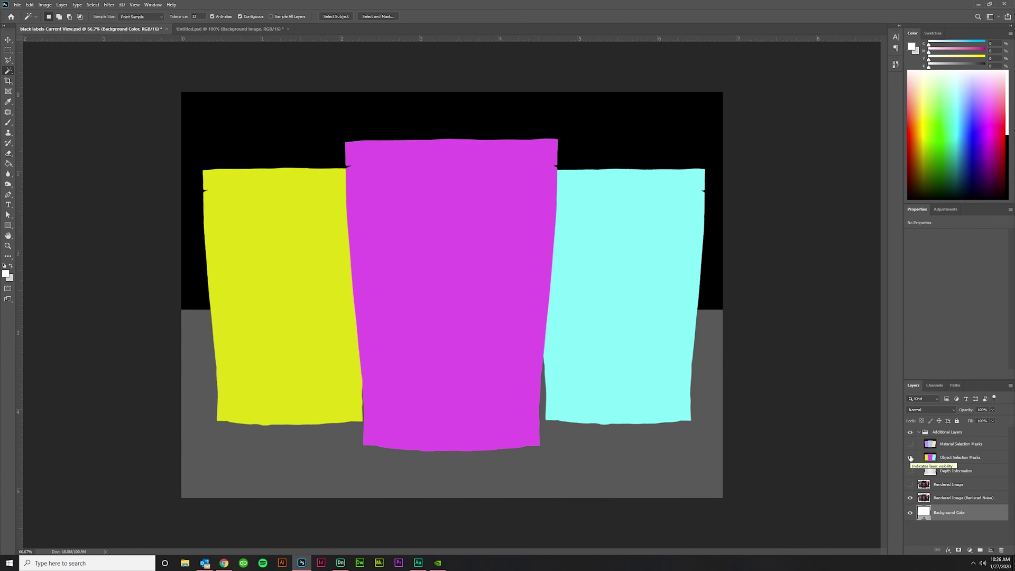
pyautogui.click(911, 458)
pyautogui.click(911, 446)
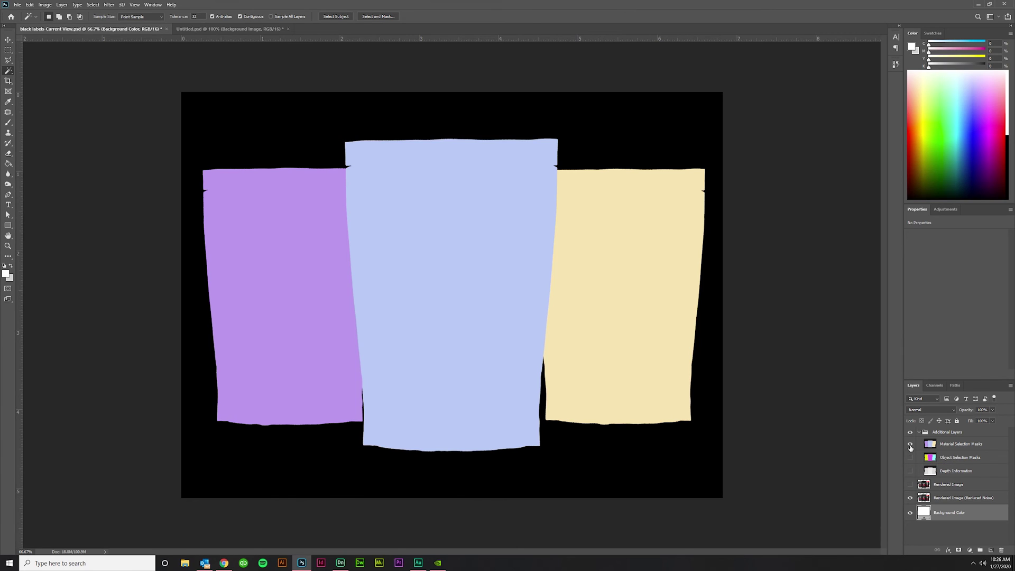
pyautogui.click(911, 446)
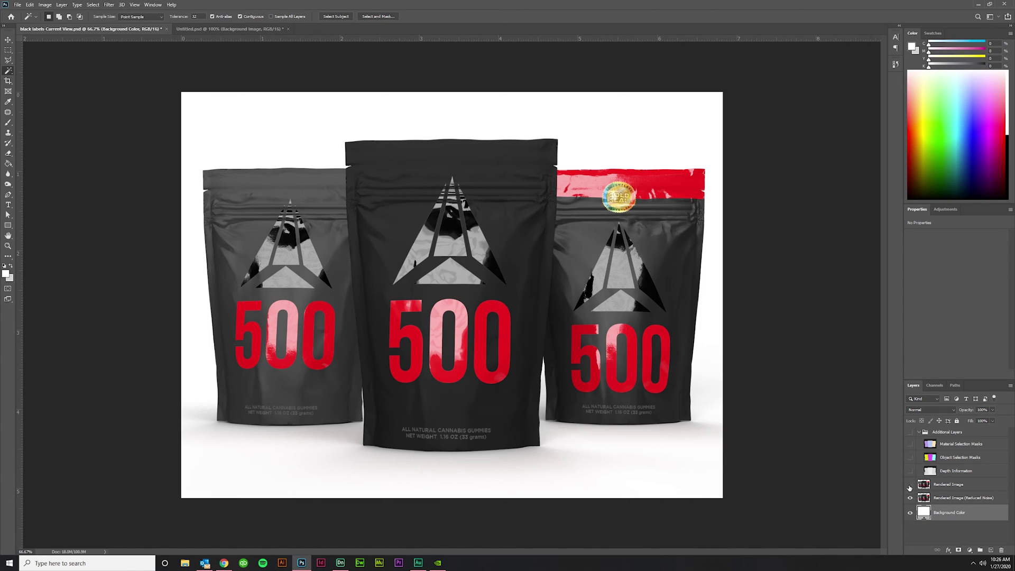
# Recolour the pouch mockup's Background Color layer to yellow.
pyautogui.click(909, 513)
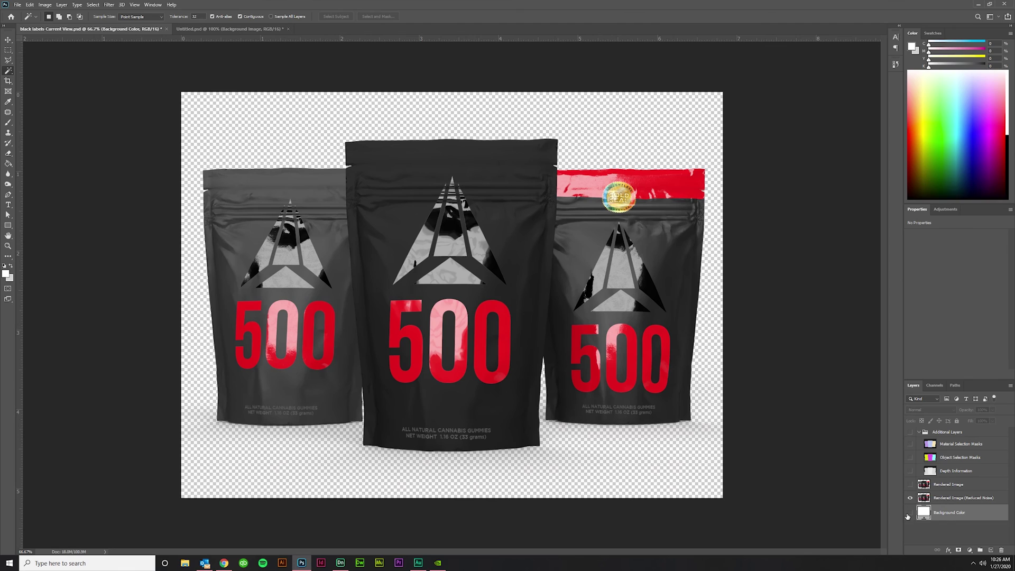
pyautogui.click(910, 513)
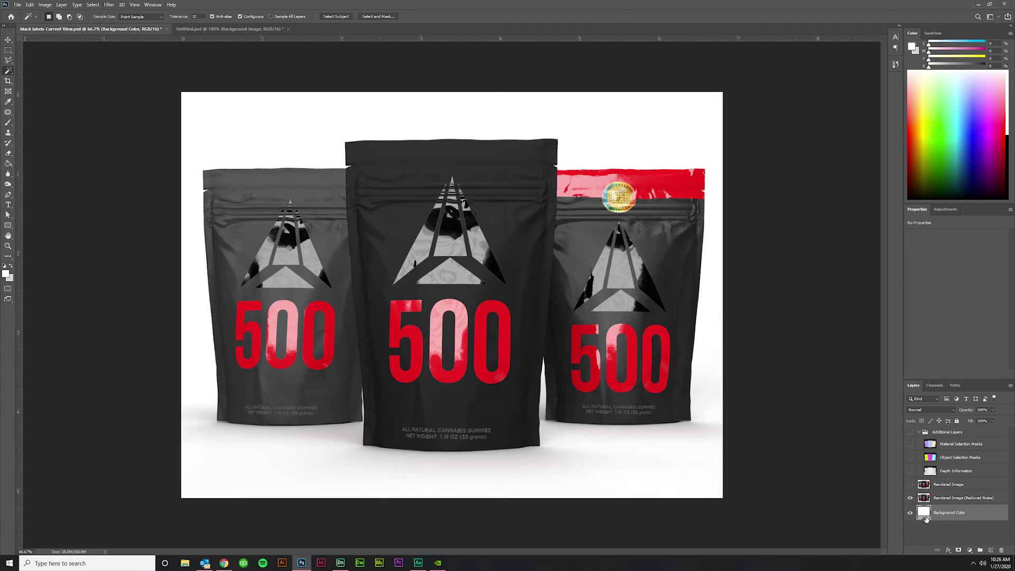
pyautogui.doubleClick(925, 514)
pyautogui.write('ff0000')
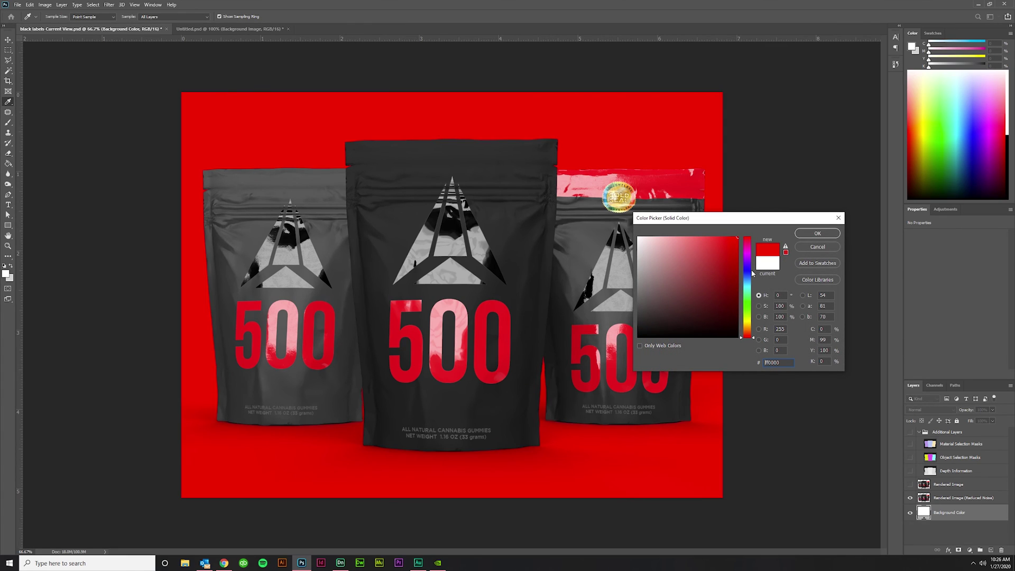
pyautogui.click(748, 310)
pyautogui.moveTo(748, 309); pyautogui.dragTo(747, 321)
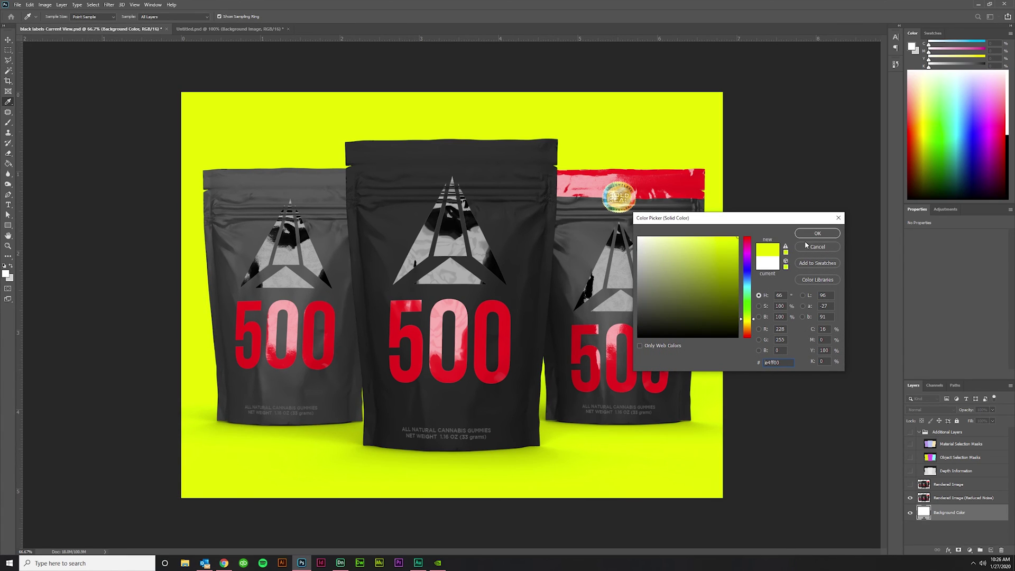
pyautogui.click(817, 234)
# Discard a trial Gradient Overlay, hide the yellow background, and return to Dimension.
pyautogui.doubleClick(983, 514)
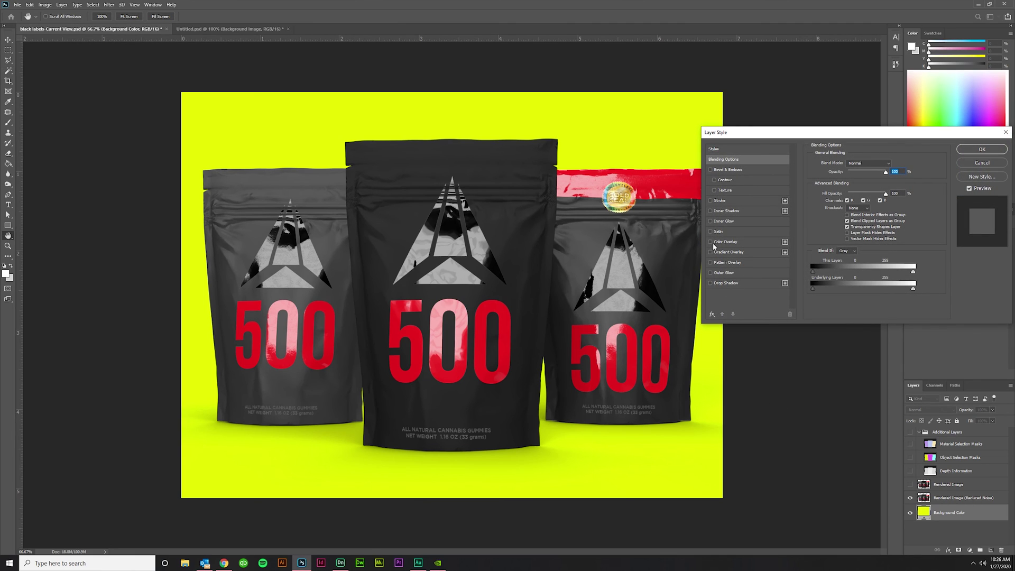
pyautogui.click(713, 252)
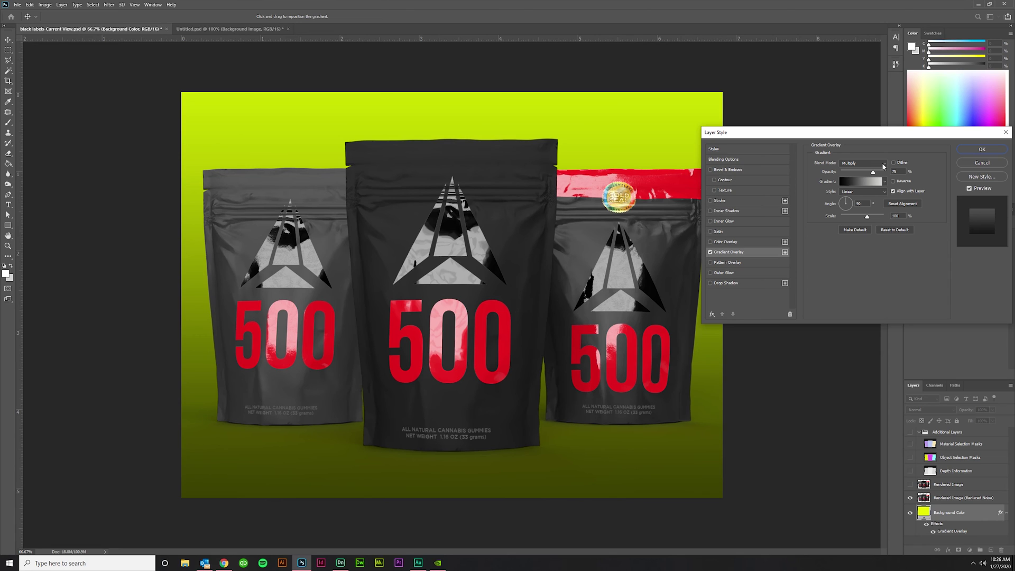
pyautogui.click(971, 163)
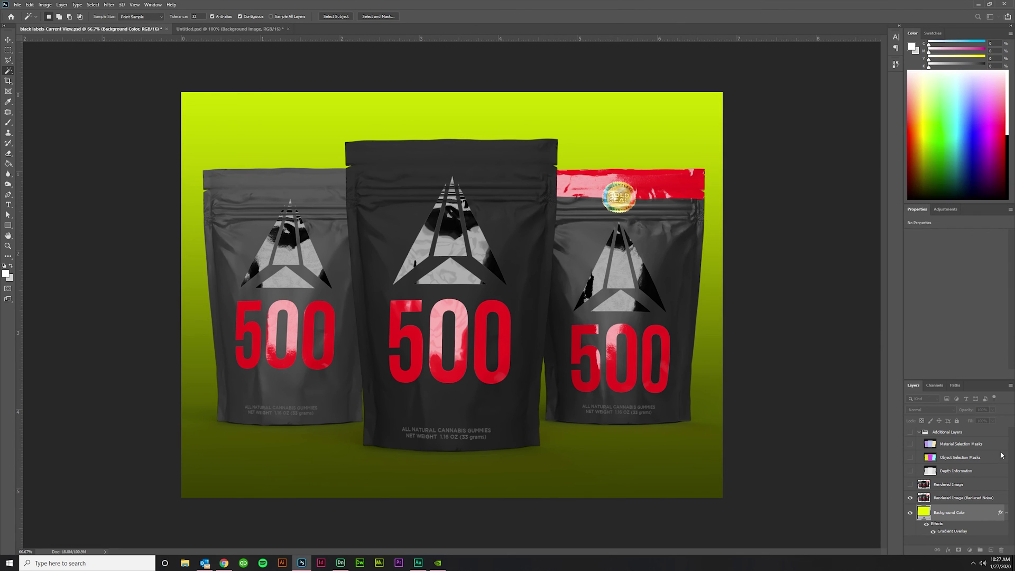
pyautogui.click(909, 513)
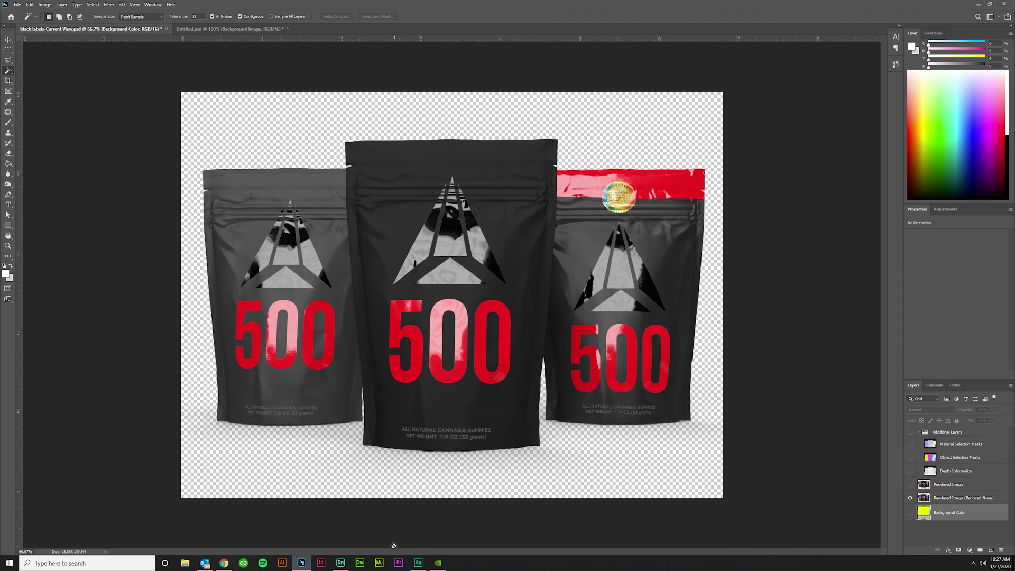
pyautogui.click(340, 564)
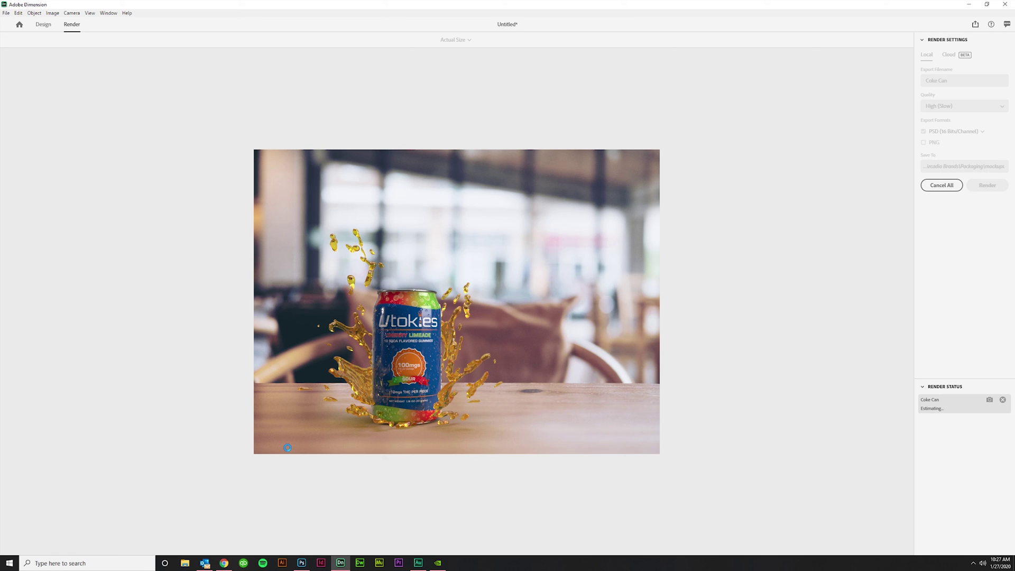
# Wait in Dimension while the Coke Can render remains at Estimating.
pyautogui.moveTo(300, 565)
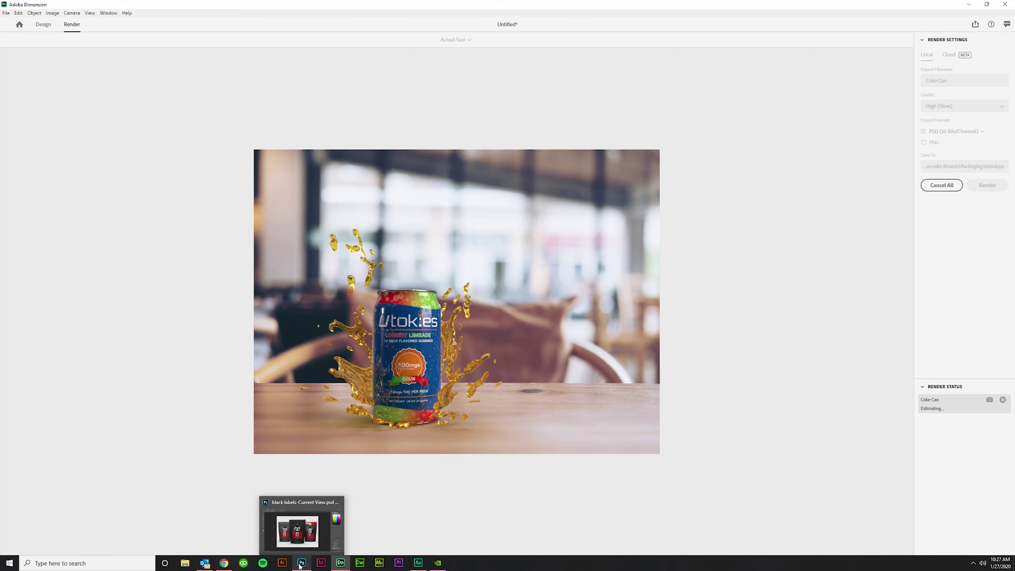